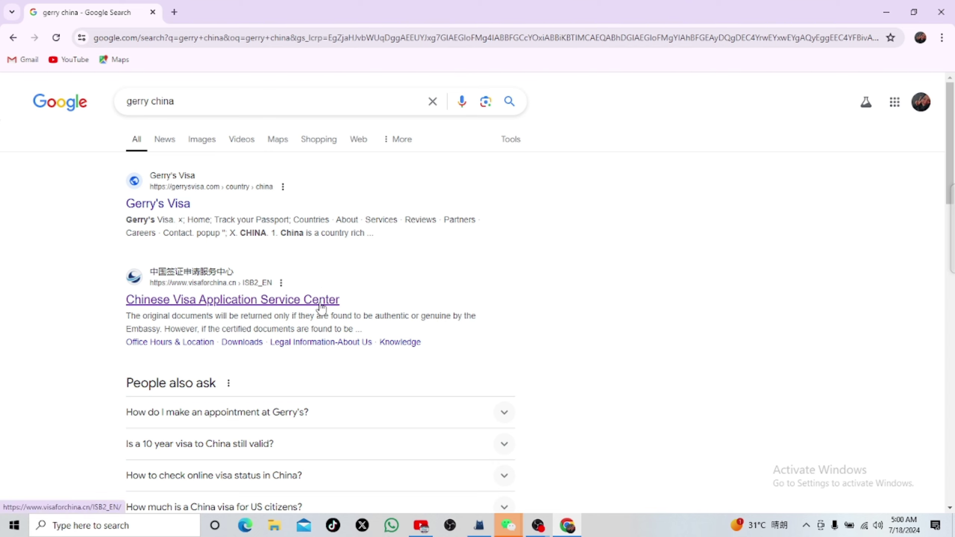
Step: Open the Chinese Visa Application Service Center site, accept the announcement and go to Quick Access for visas
left_click(290, 301)
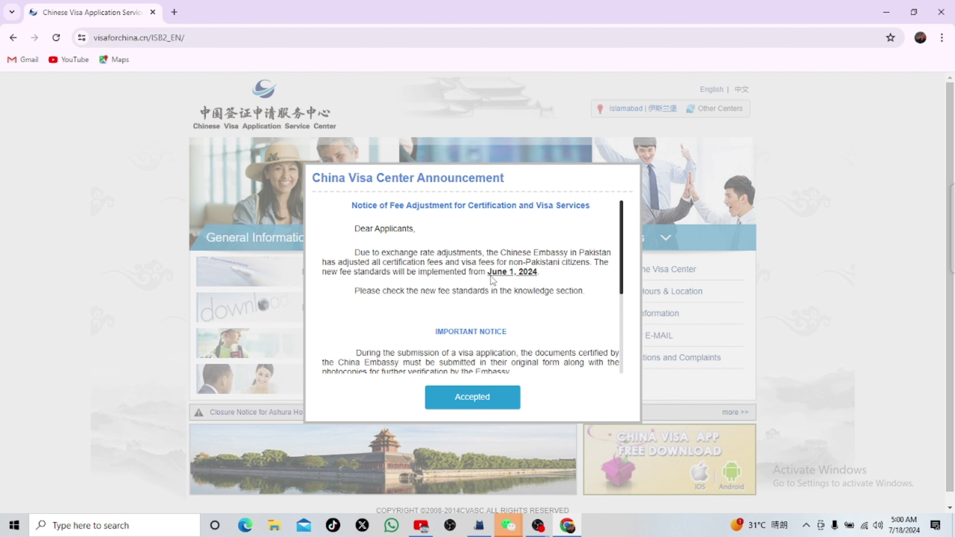
left_click(471, 402)
scroll(289, 297, "down", 1)
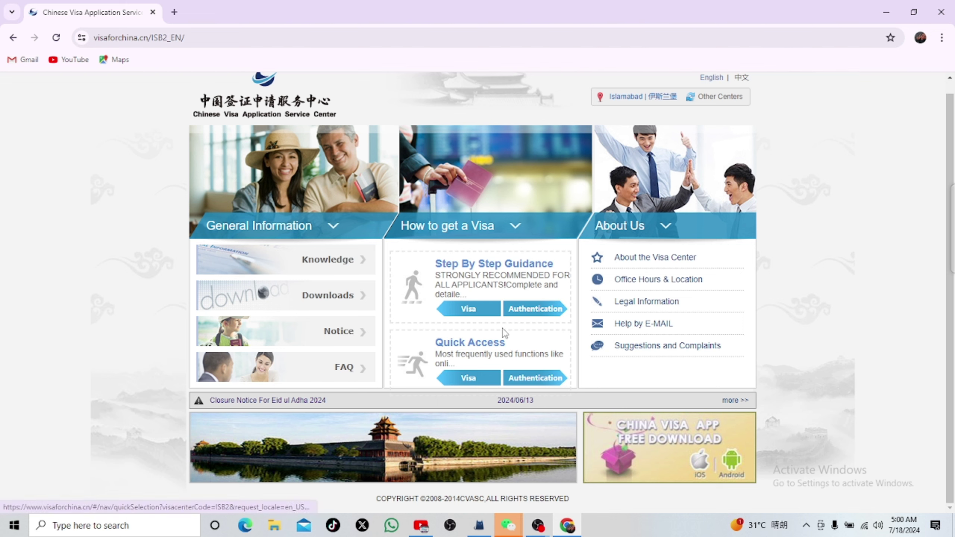
left_click(458, 379)
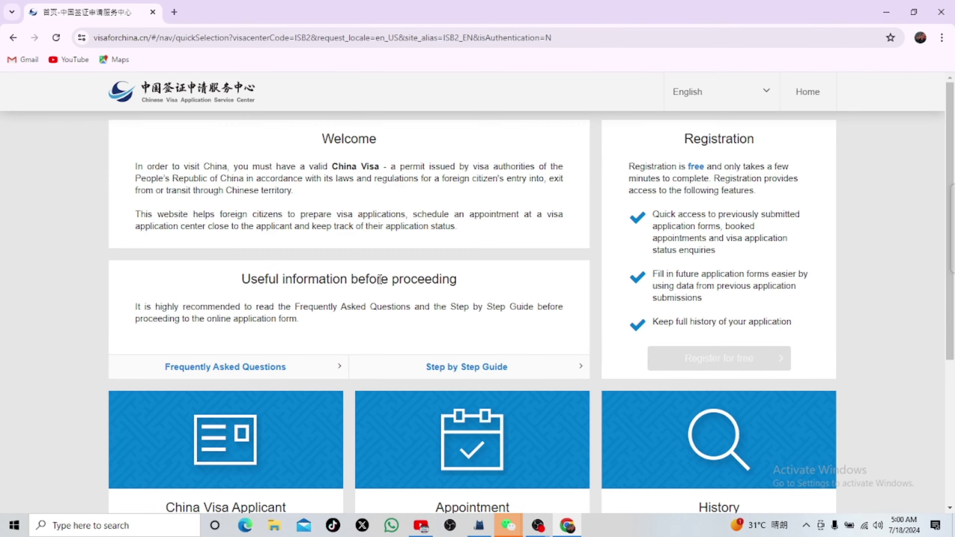
scroll(379, 279, "down", 6)
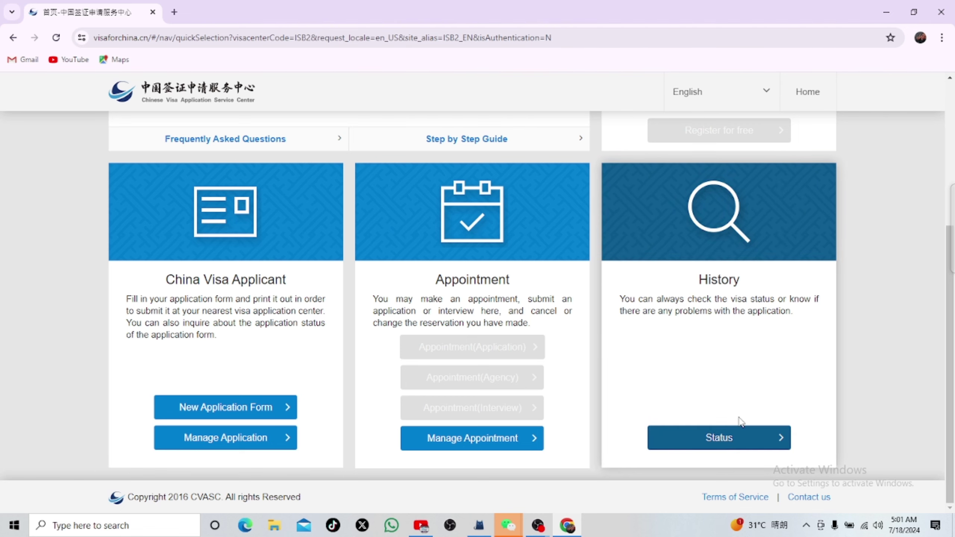
Step: Begin a New Application Form and read through the instructions and Terms and Conditions
left_click(242, 407)
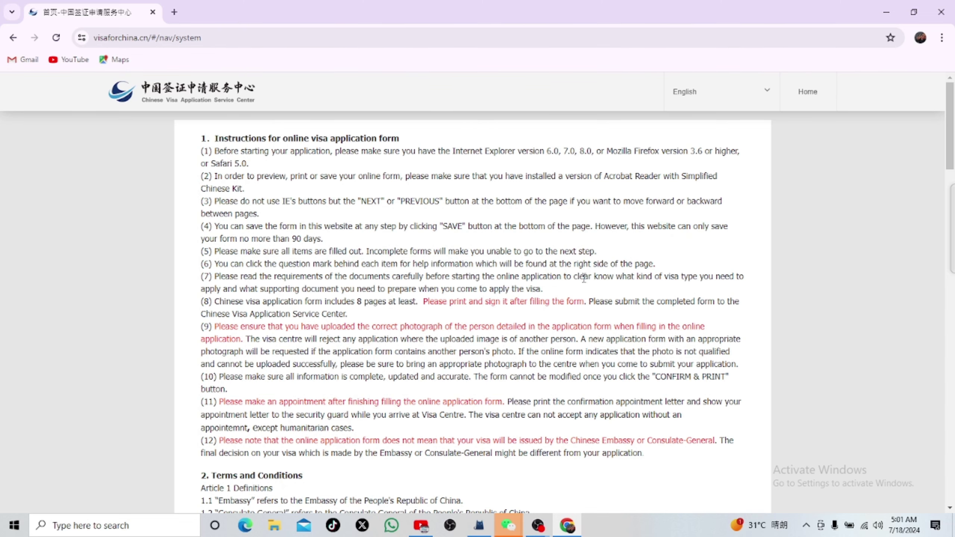
scroll(513, 356, "down", 3)
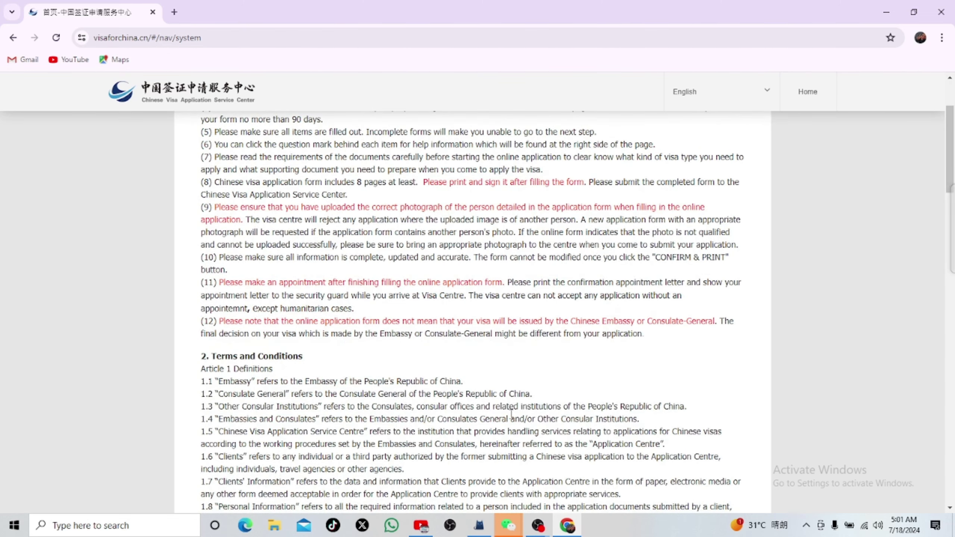
scroll(408, 384, "down", 9)
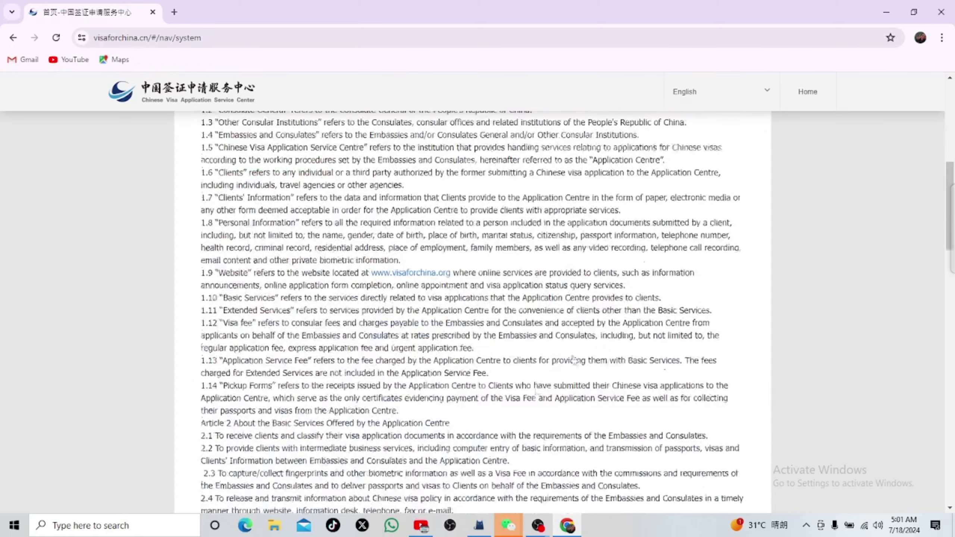
scroll(521, 367, "down", 20)
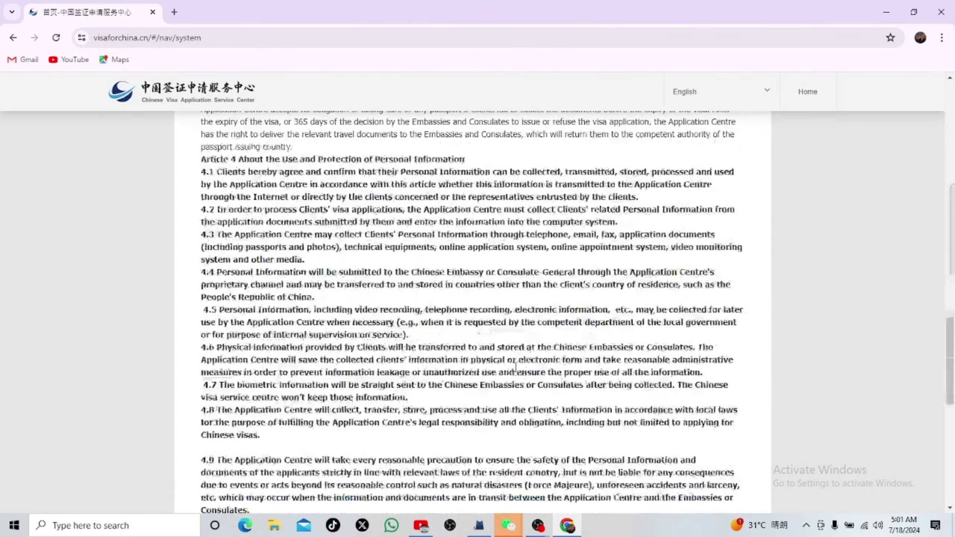
scroll(503, 361, "down", 6)
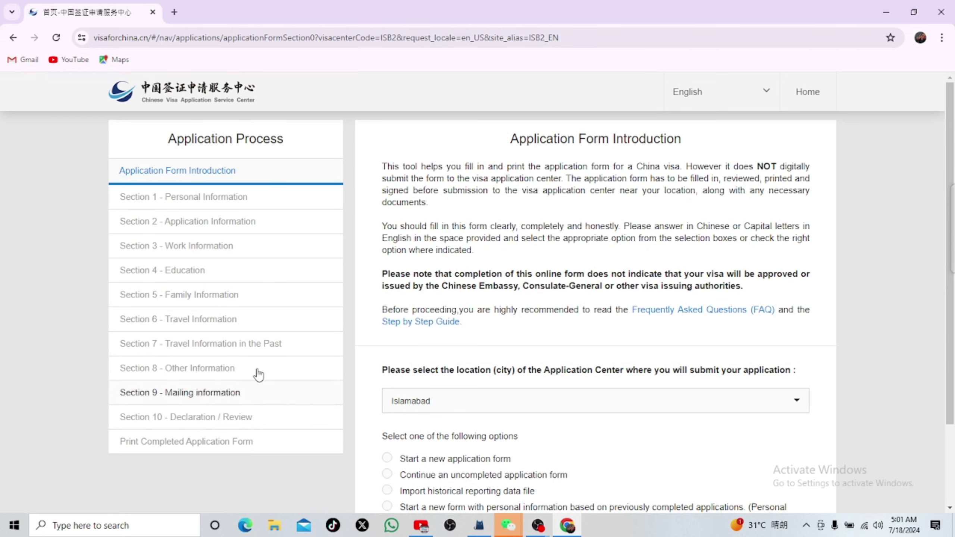
scroll(669, 380, "down", 2)
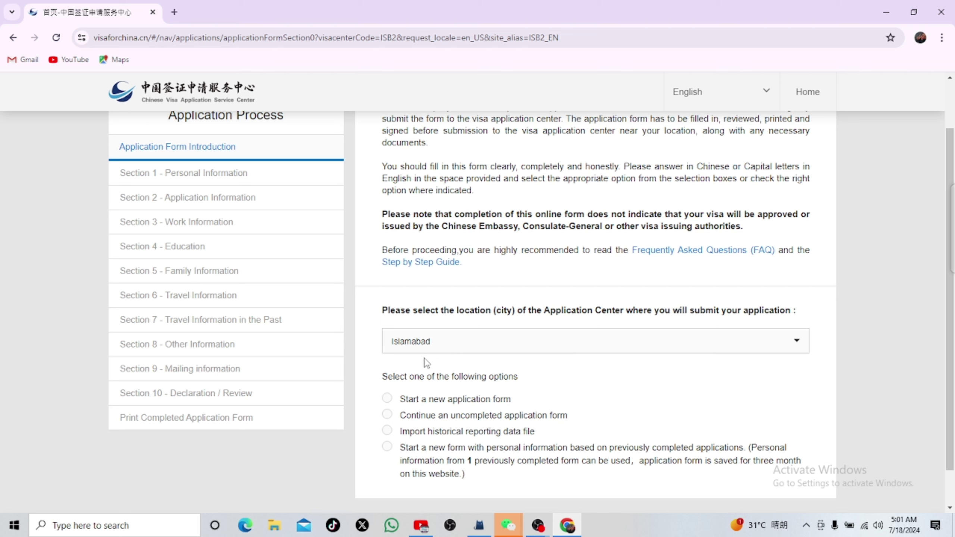
Step: Choose 'Start a new application form', pass the slide-to-verify check and open Section 1
left_click(386, 399)
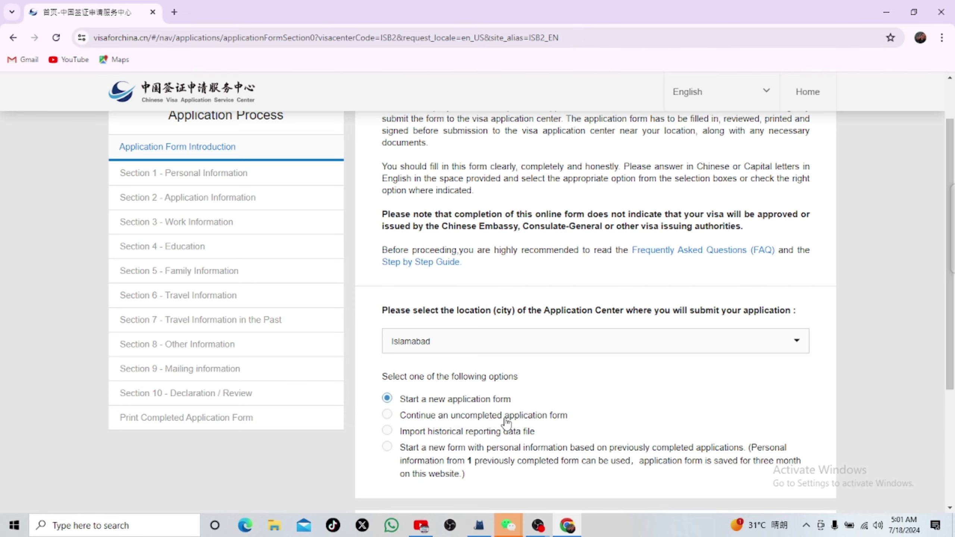
scroll(507, 424, "down", 3)
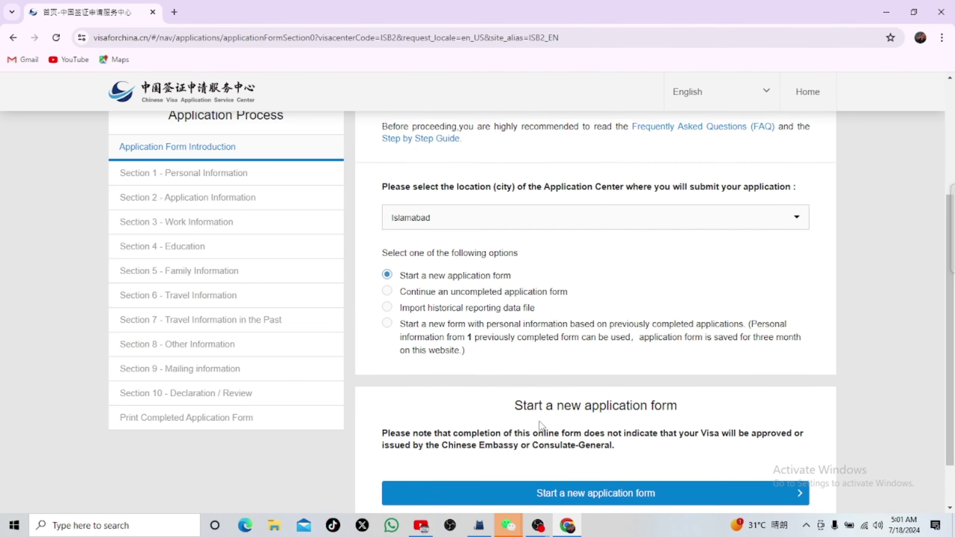
scroll(540, 425, "down", 2)
left_click(571, 431)
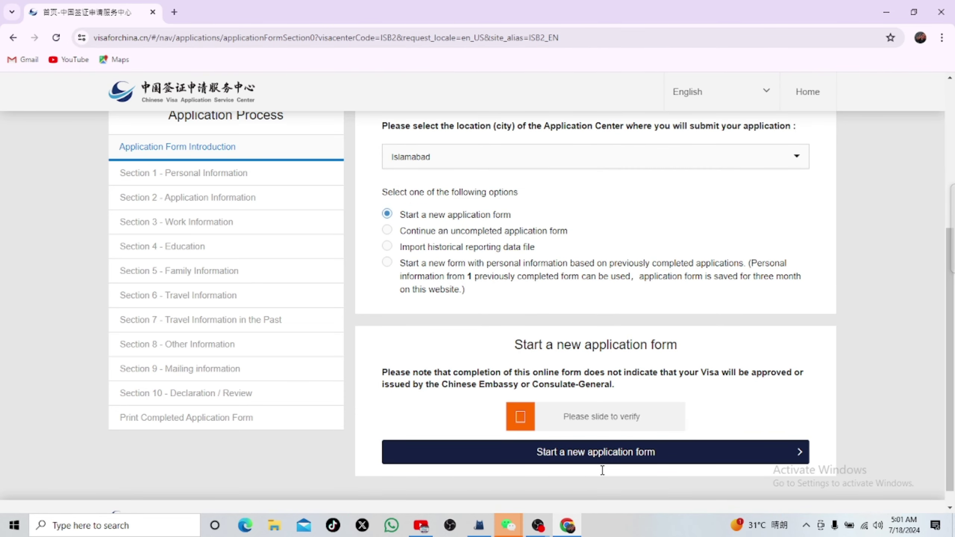
left_click_drag(516, 418, 751, 413)
left_click(629, 431)
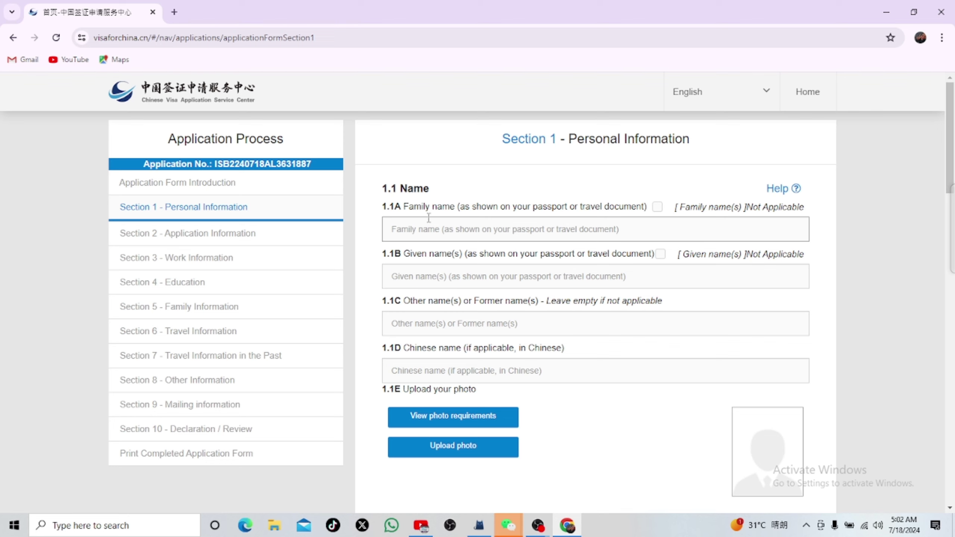
Step: Fill the Family name and Given name fields from the saved autofill suggestions
left_click(459, 228)
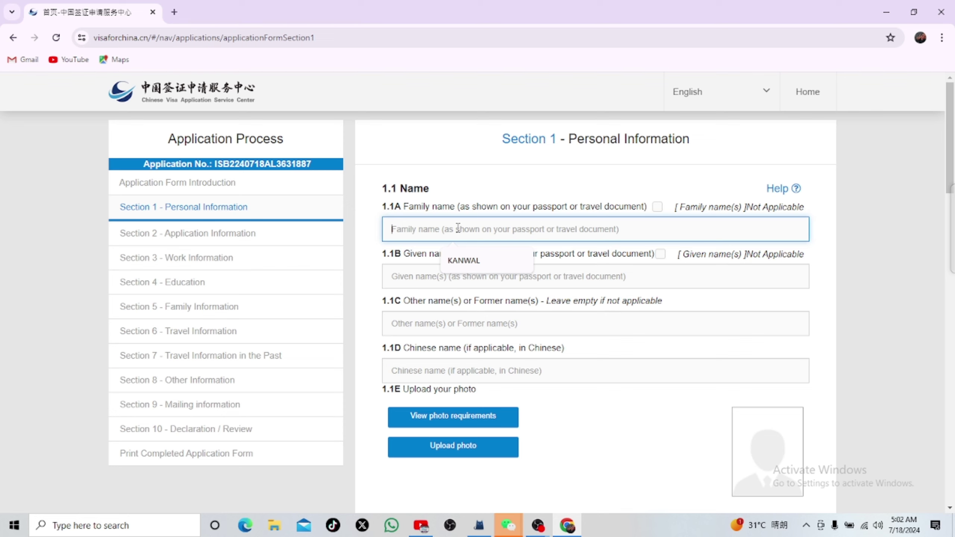
left_click(466, 261)
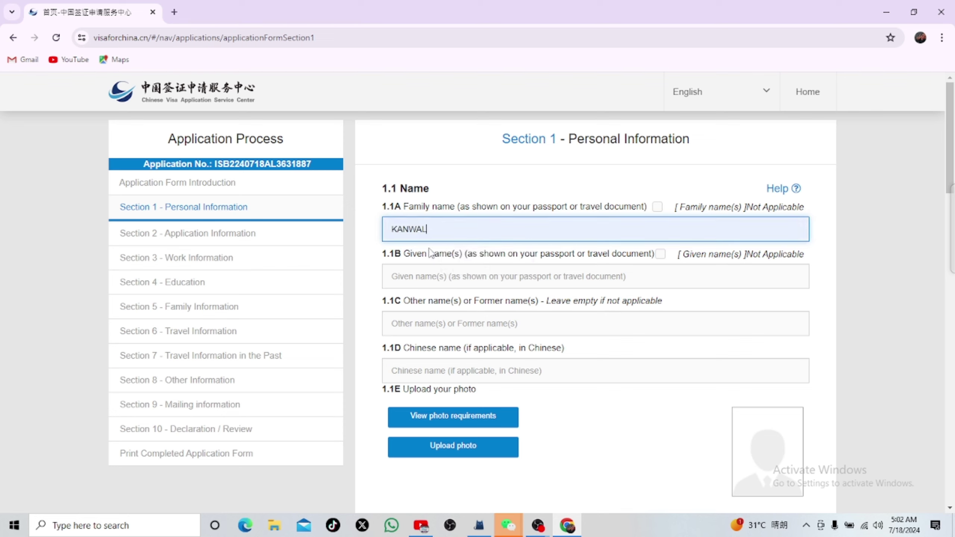
left_click(449, 275)
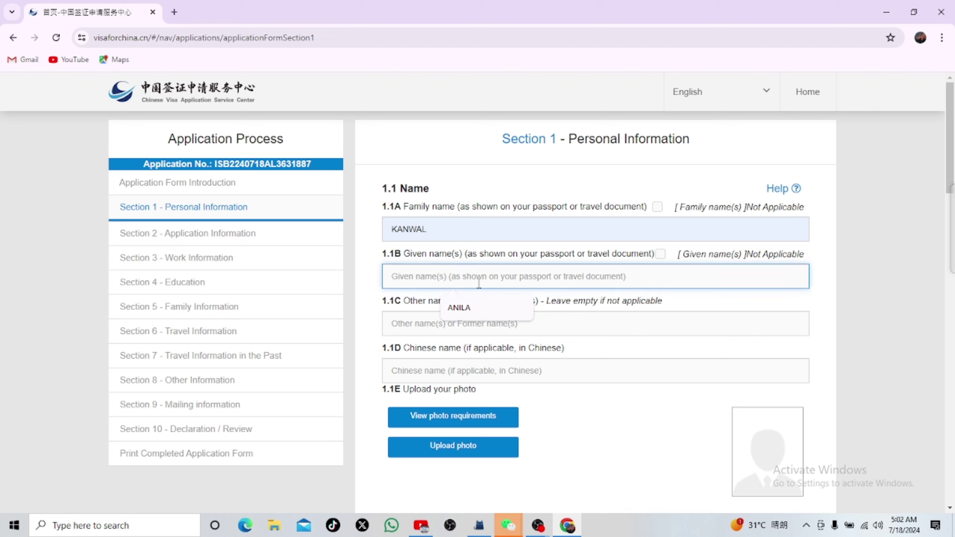
left_click(470, 312)
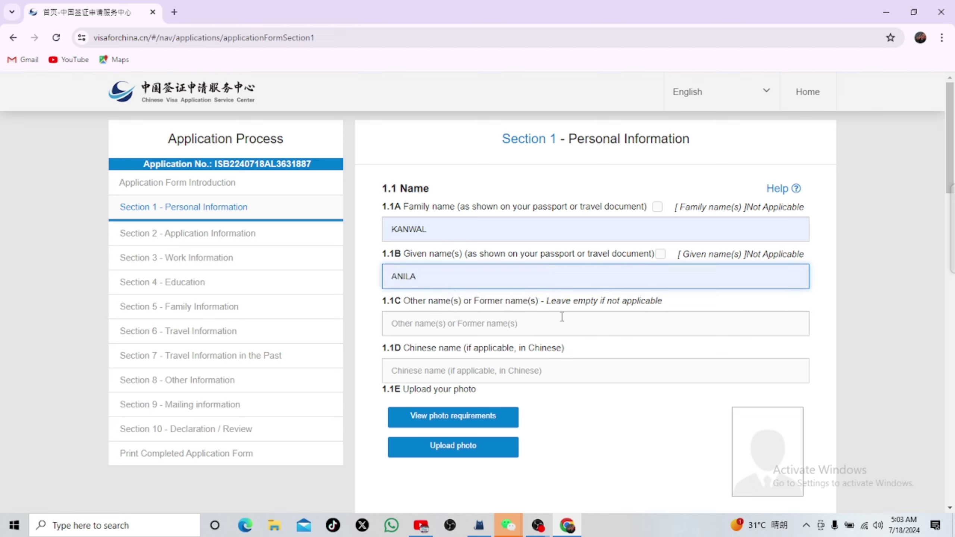
scroll(519, 346, "down", 1)
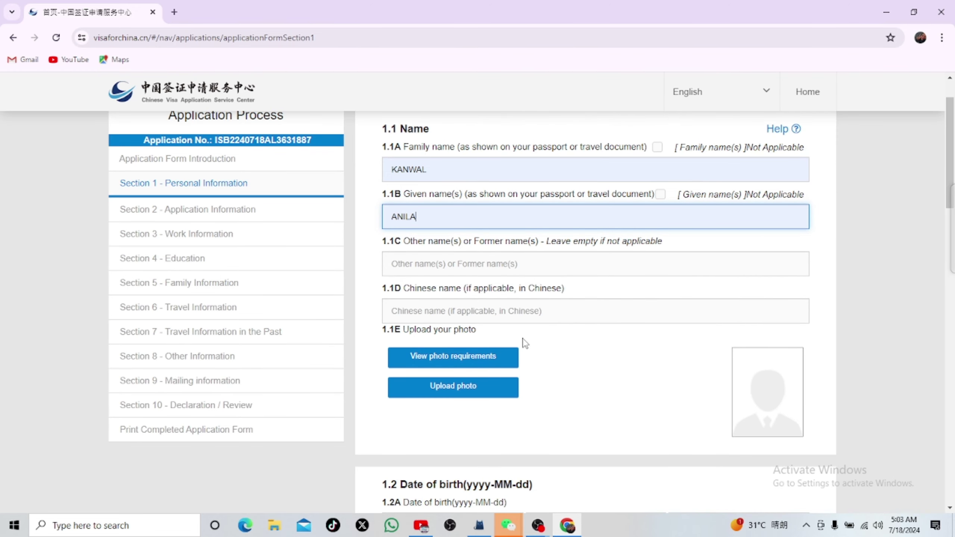
Step: Upload the applicant's photo from Downloads, zoom it out to fit the crop guide and finish
left_click(456, 391)
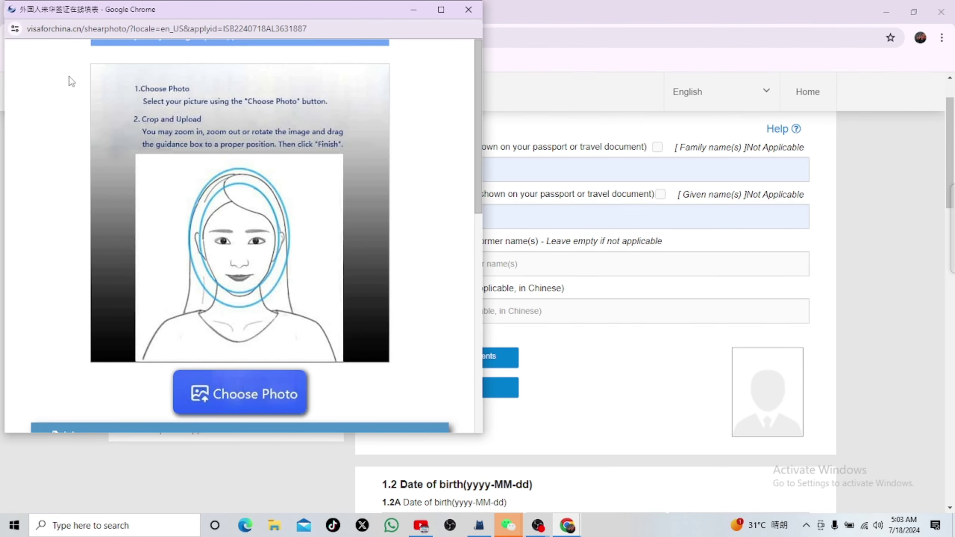
left_click(241, 394)
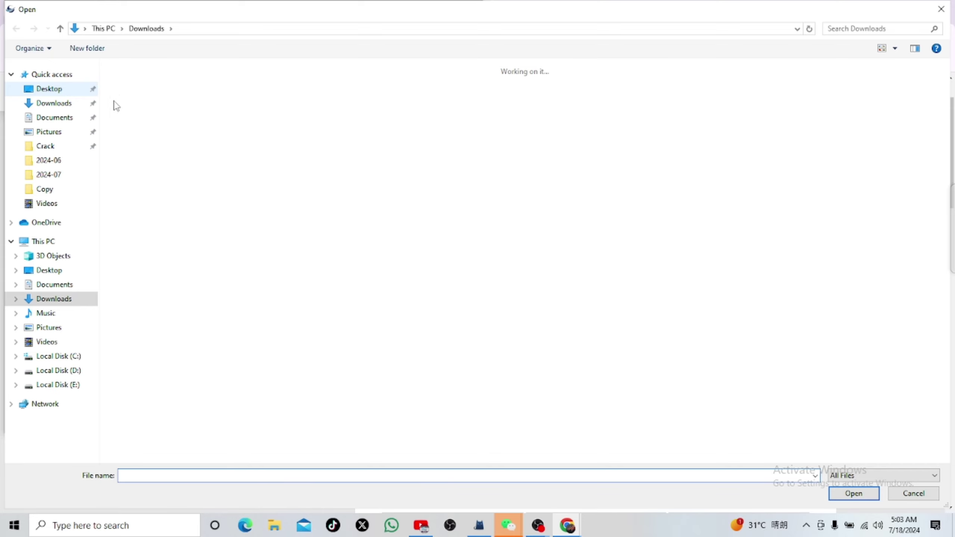
left_click(122, 102)
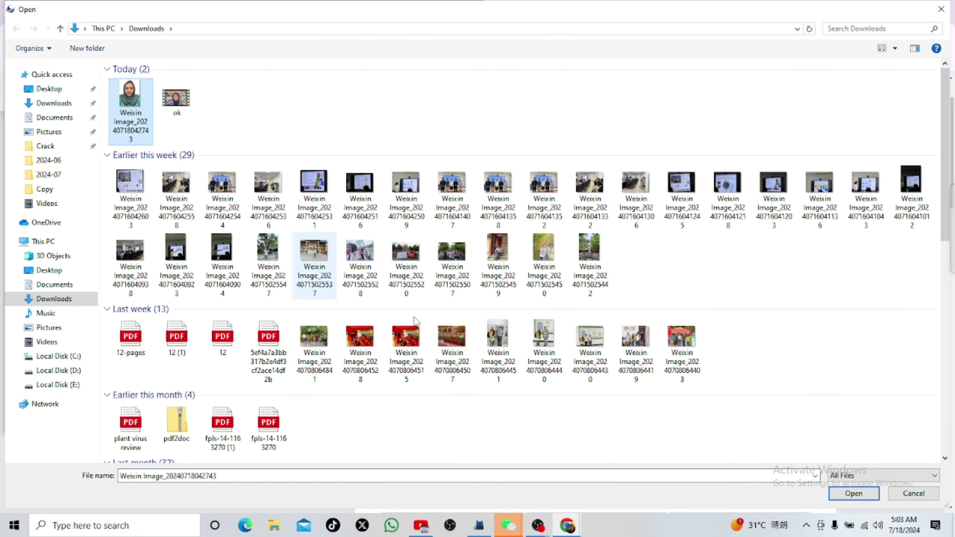
left_click(852, 494)
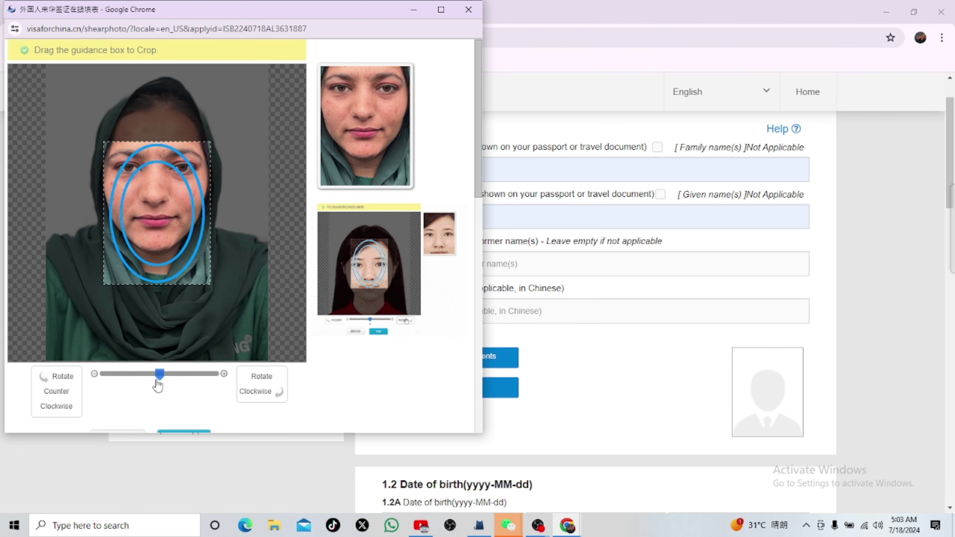
left_click_drag(158, 374, 107, 379)
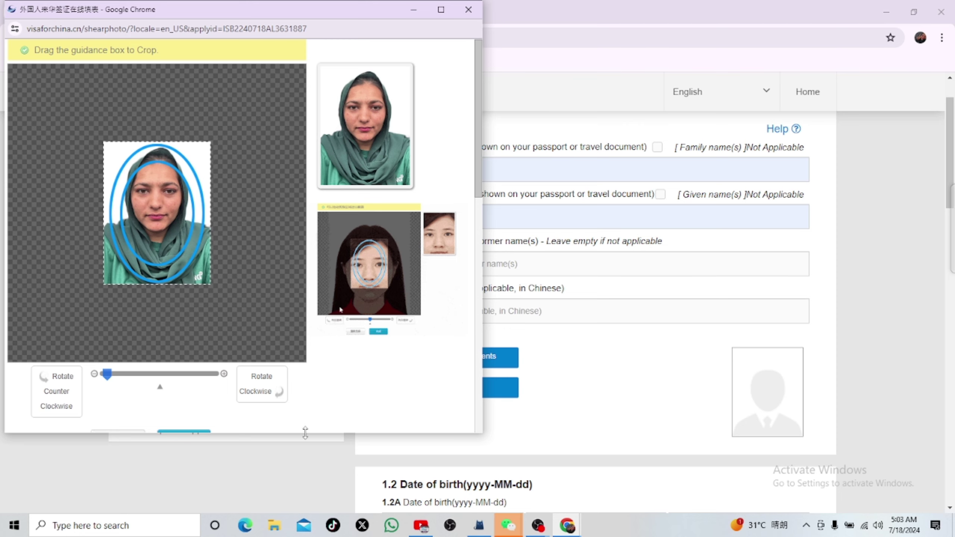
scroll(213, 396, "down", 3)
left_click(196, 326)
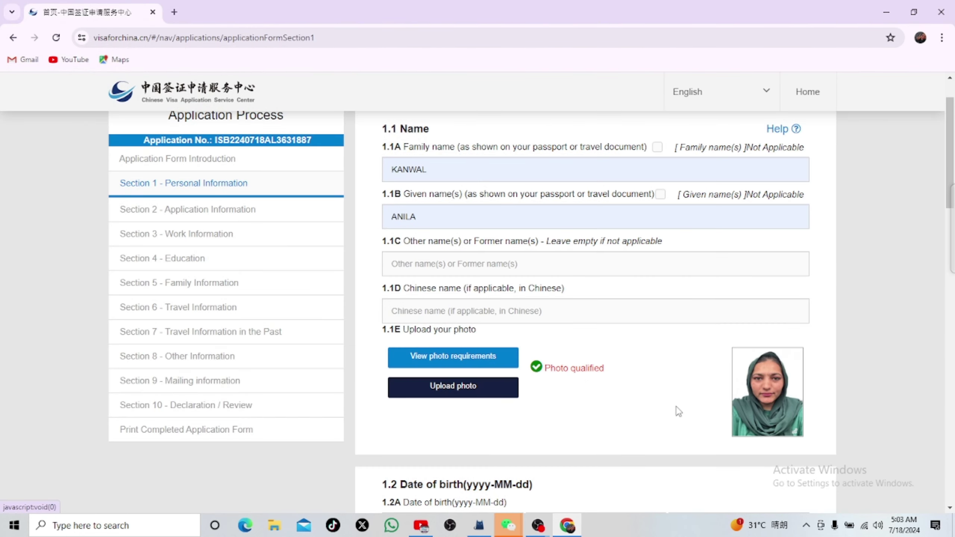
Step: Enter the birth date as year 1999, month 03, day 13
scroll(669, 402, "down", 2)
scroll(663, 394, "down", 5)
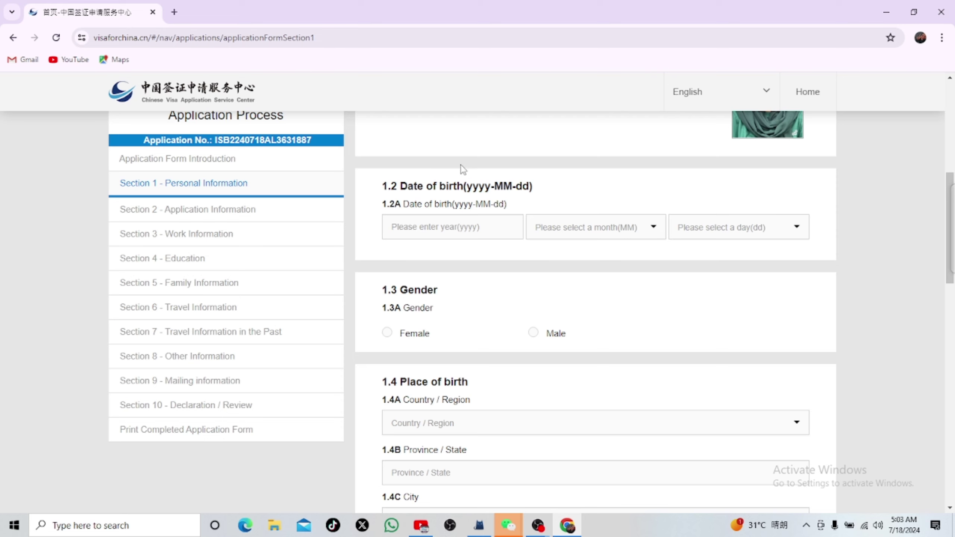
left_click(445, 226)
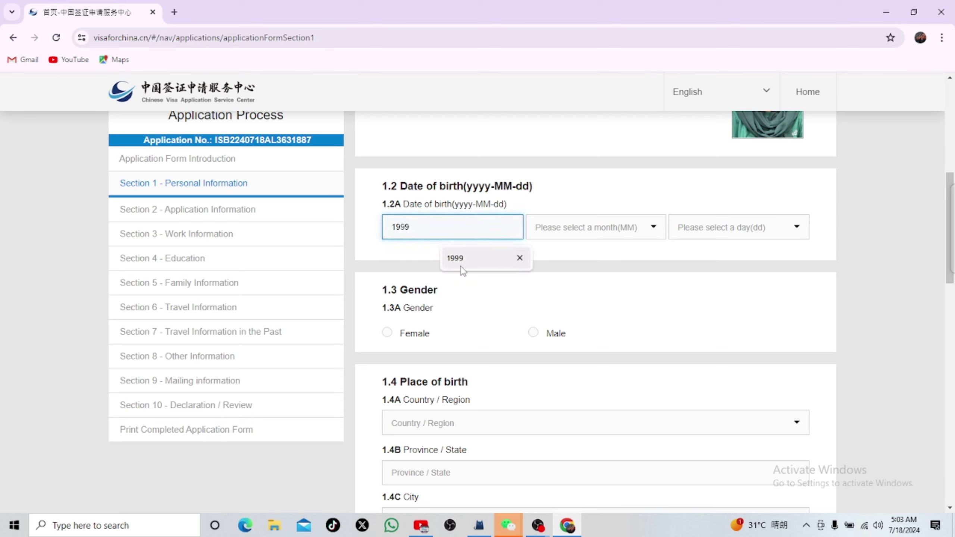
left_click(462, 258)
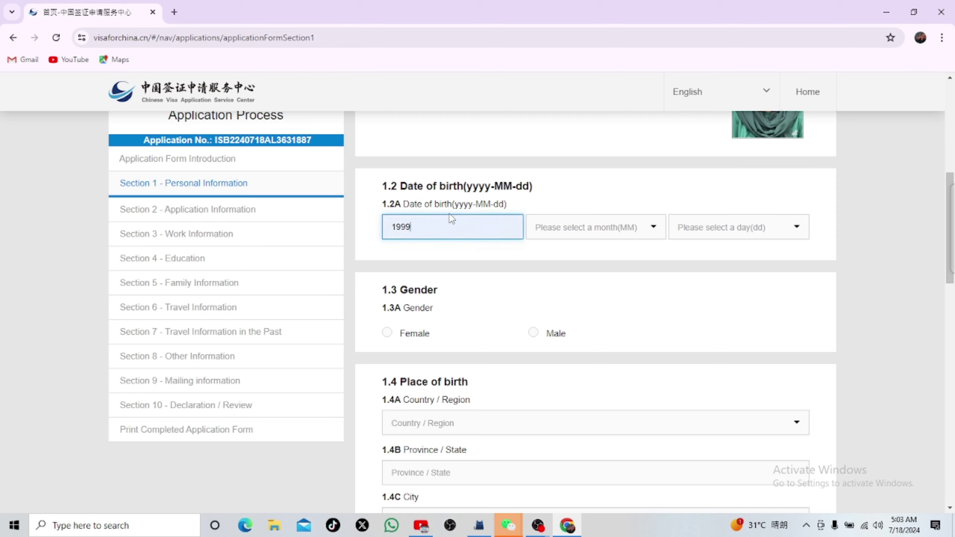
left_click(600, 229)
left_click(569, 284)
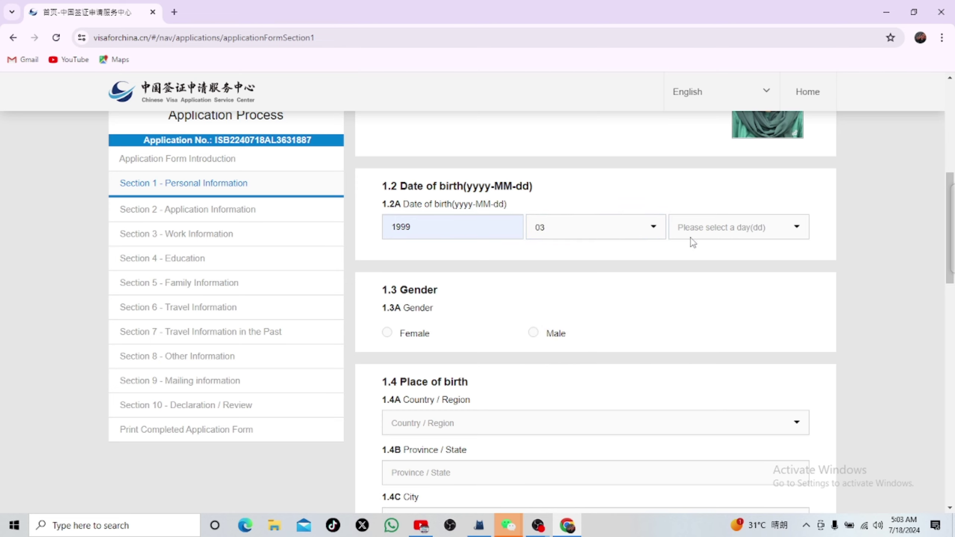
left_click(733, 232)
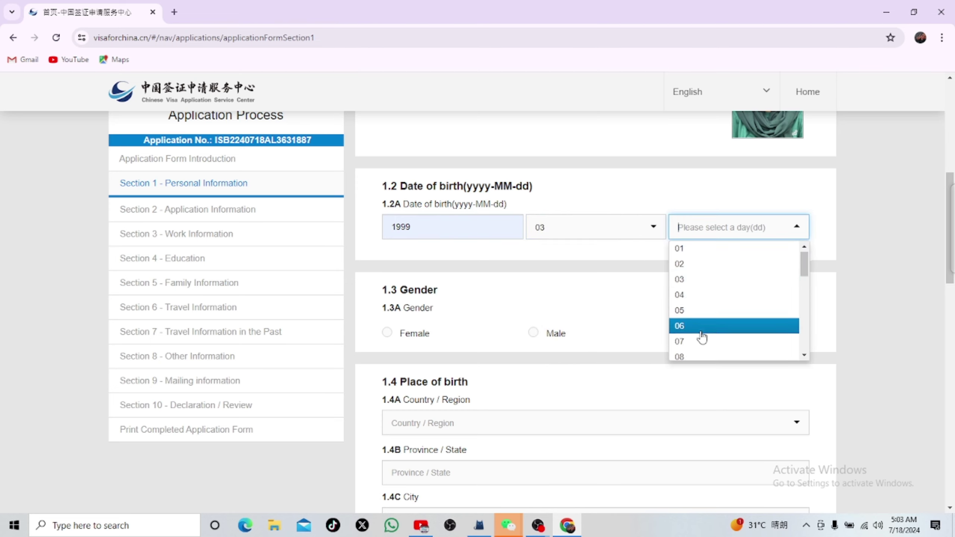
scroll(693, 322, "down", 3)
left_click(693, 323)
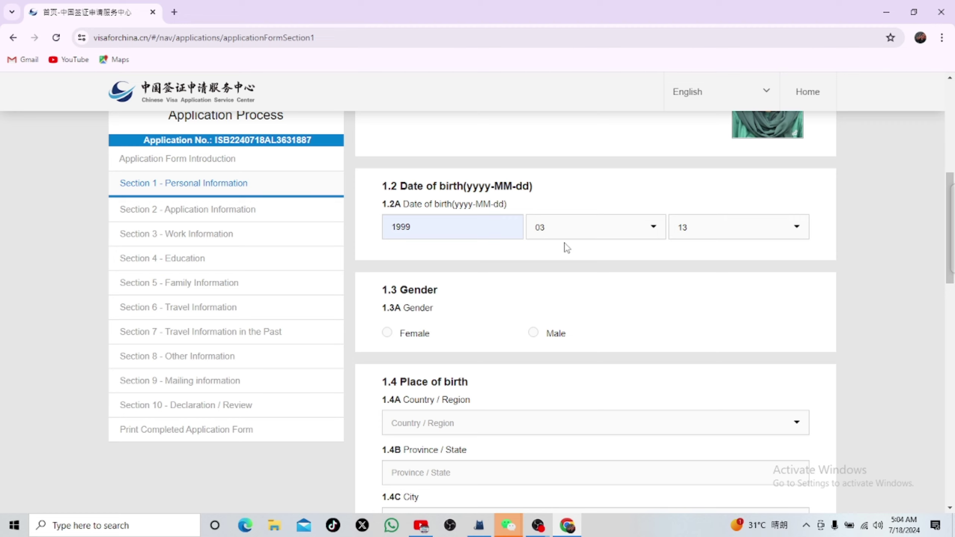
Step: Set gender to Female and place of birth to Pakistan, Punjab, Rahim Yar Khan
left_click(387, 332)
scroll(555, 264, "down", 3)
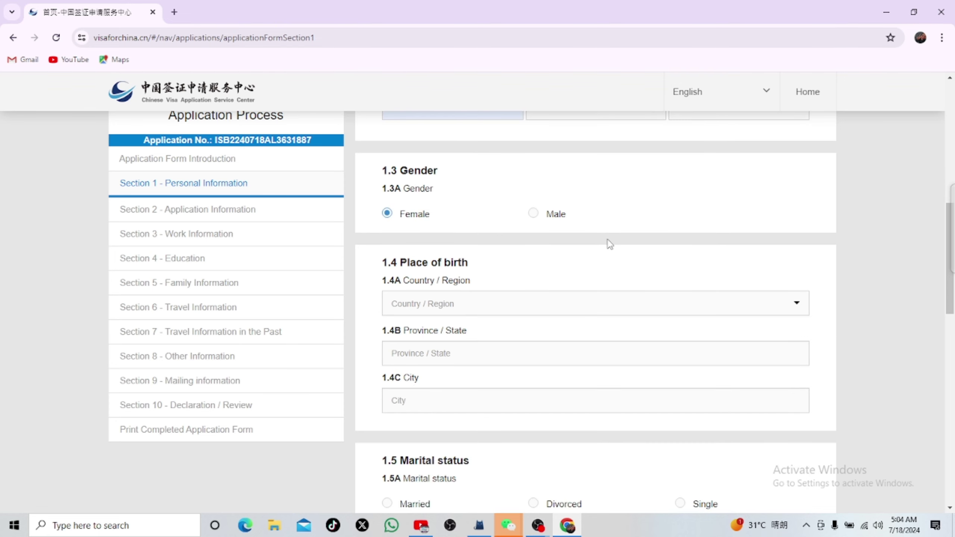
left_click(452, 305)
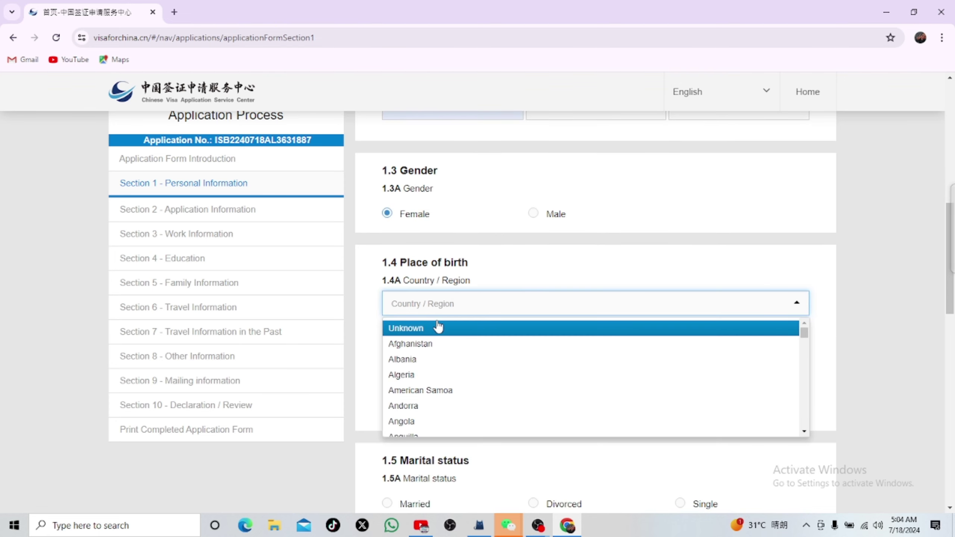
type("pa")
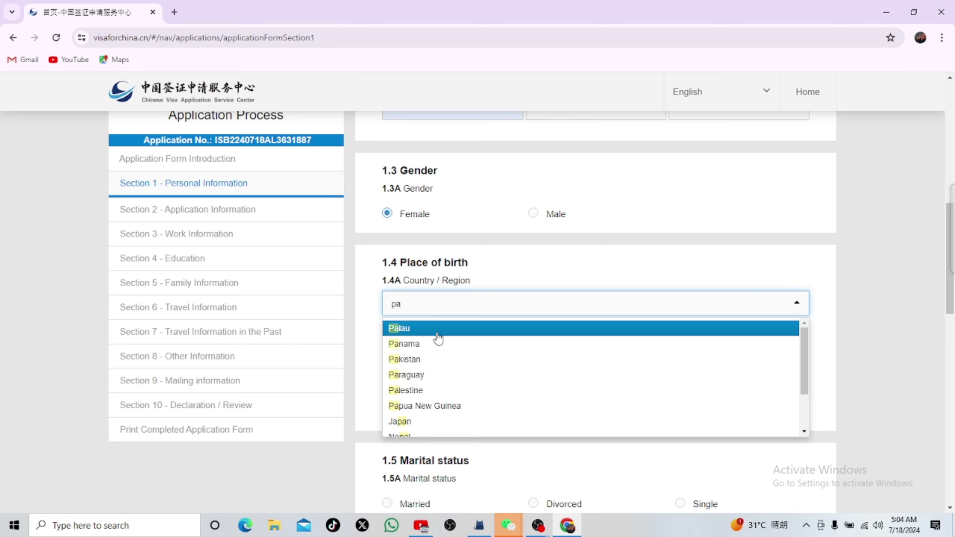
type("k")
left_click(434, 332)
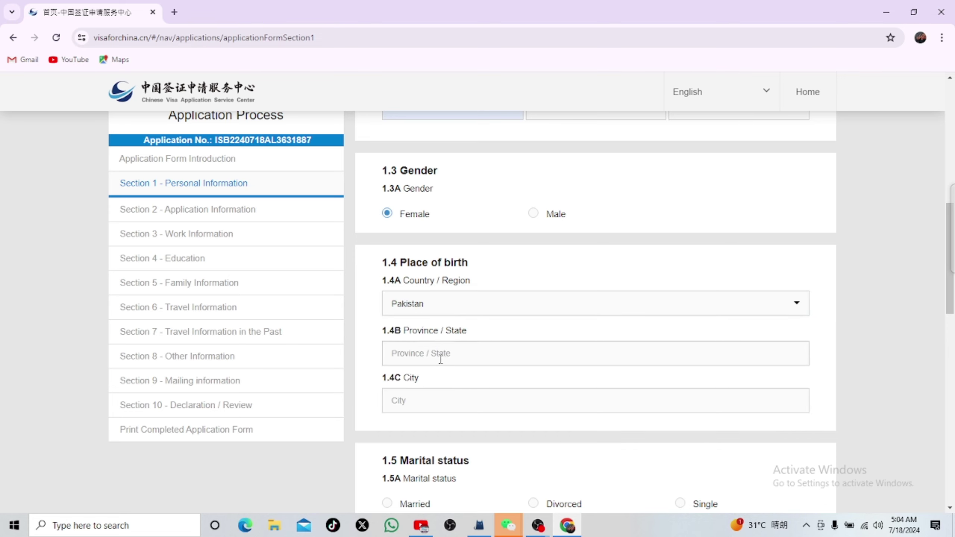
left_click(439, 357)
left_click(497, 388)
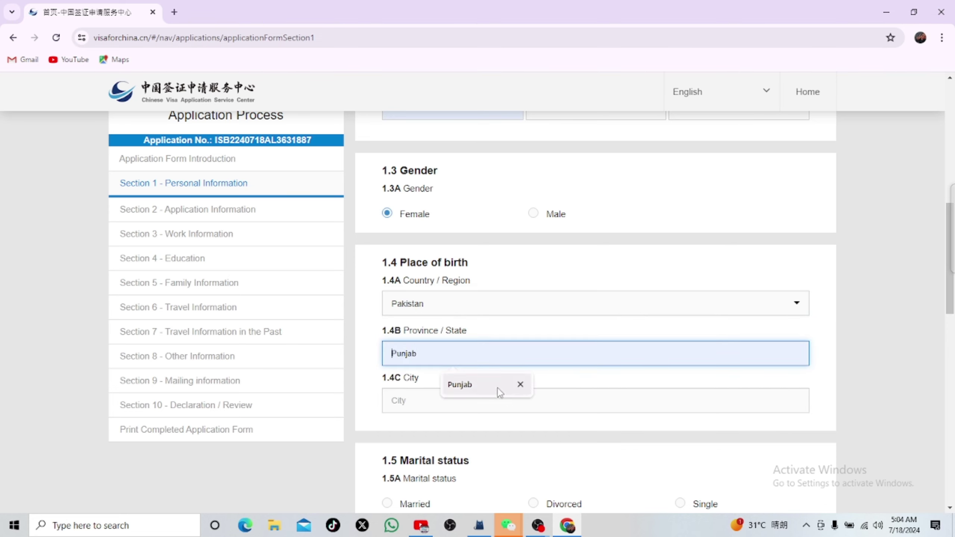
left_click(435, 400)
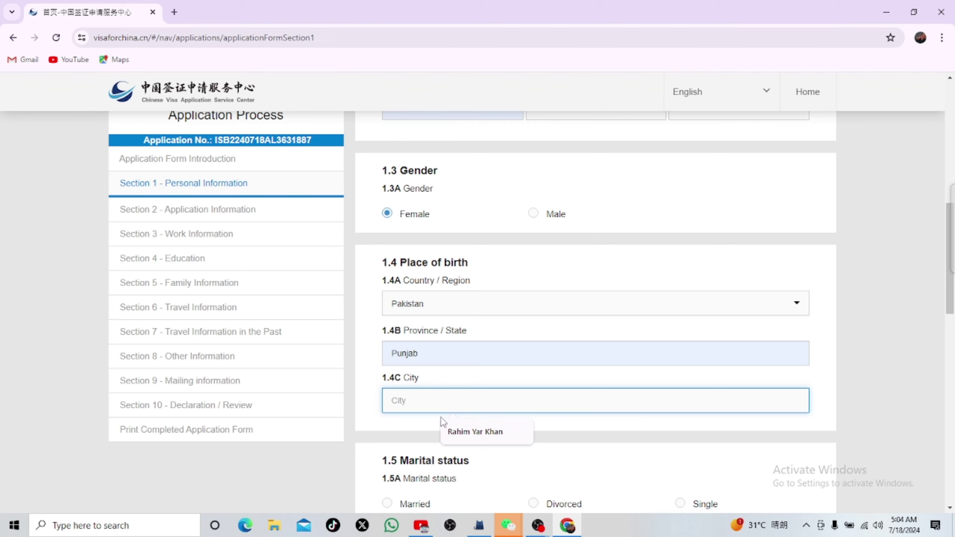
left_click(474, 437)
scroll(495, 350, "down", 9)
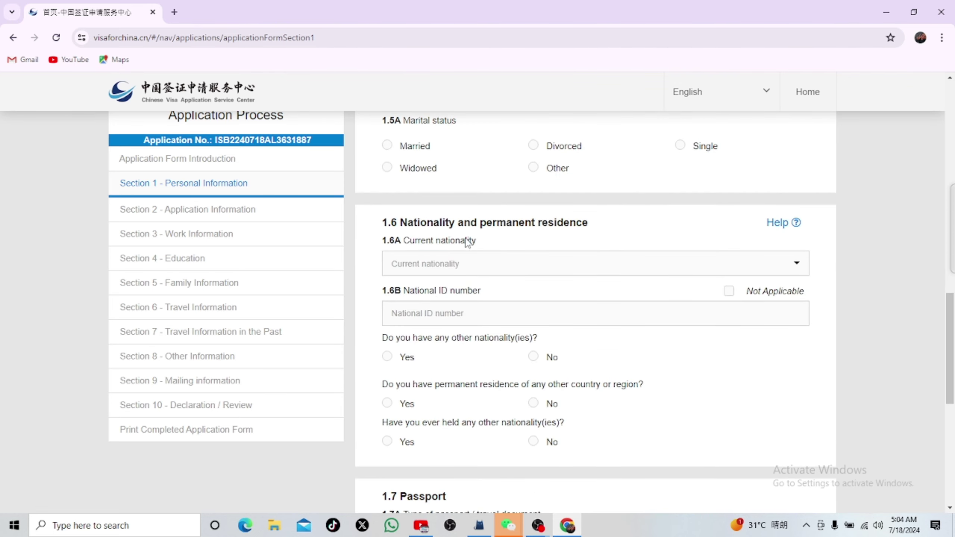
scroll(470, 218, "up", 1)
scroll(470, 219, "up", 1)
Step: Set marital status to Single, nationality to Pakistan, and fill in the saved national ID number
left_click(680, 205)
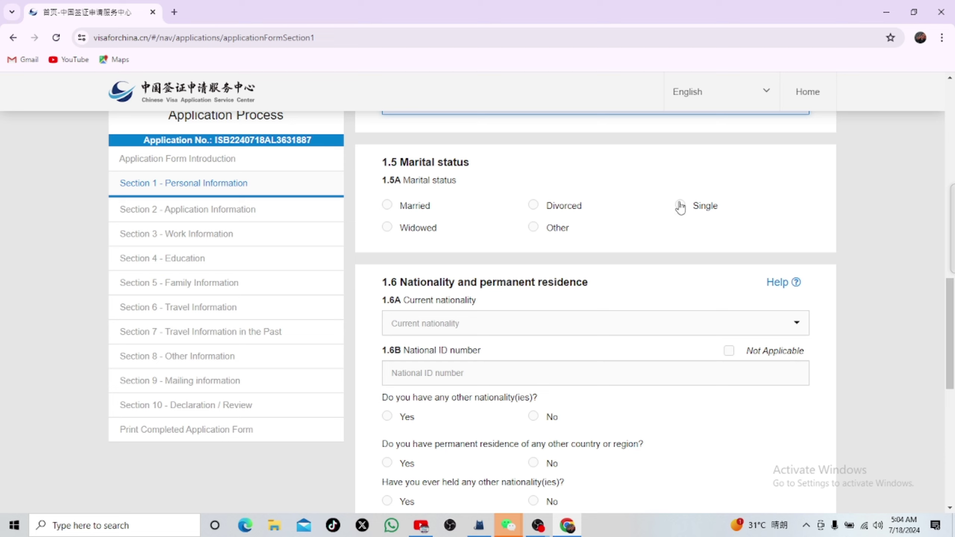
left_click(447, 327)
type("pak")
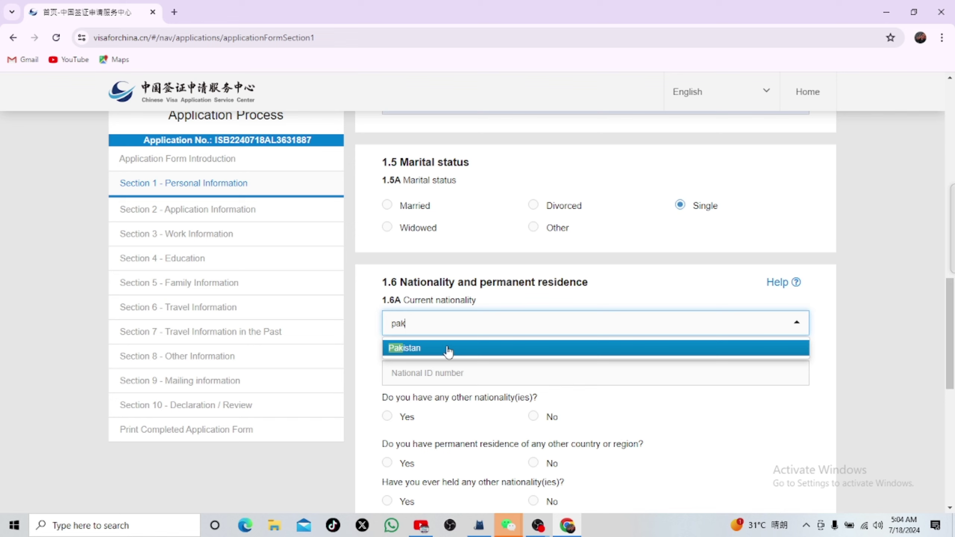
left_click(447, 351)
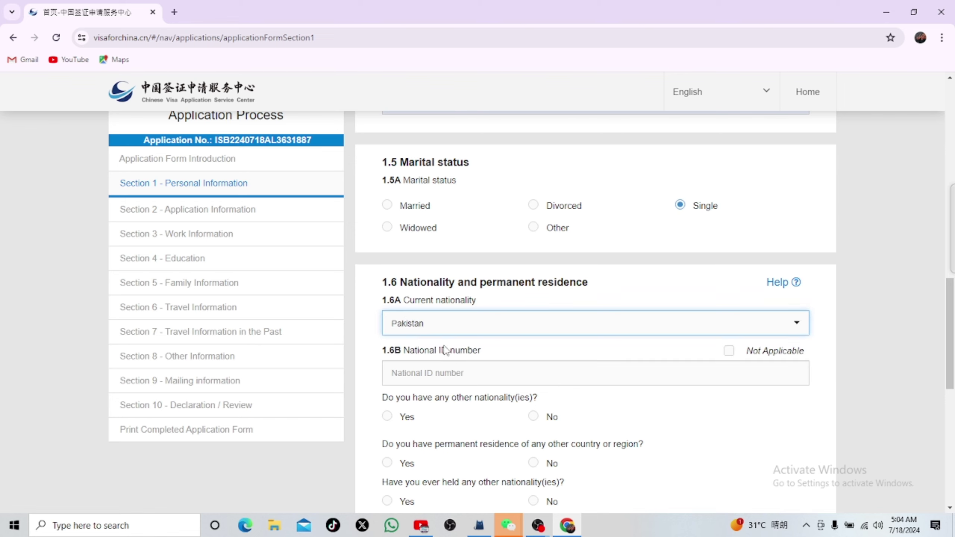
left_click(438, 377)
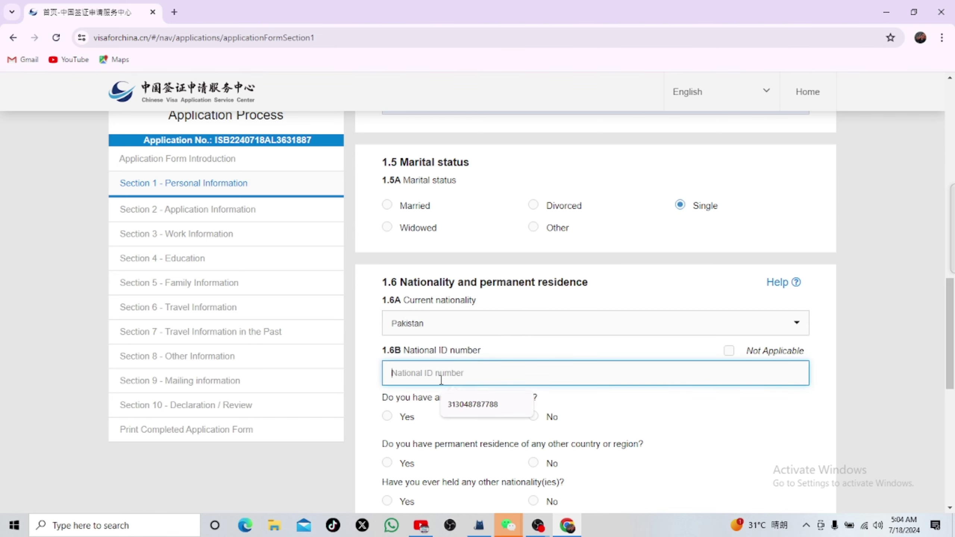
left_click(473, 408)
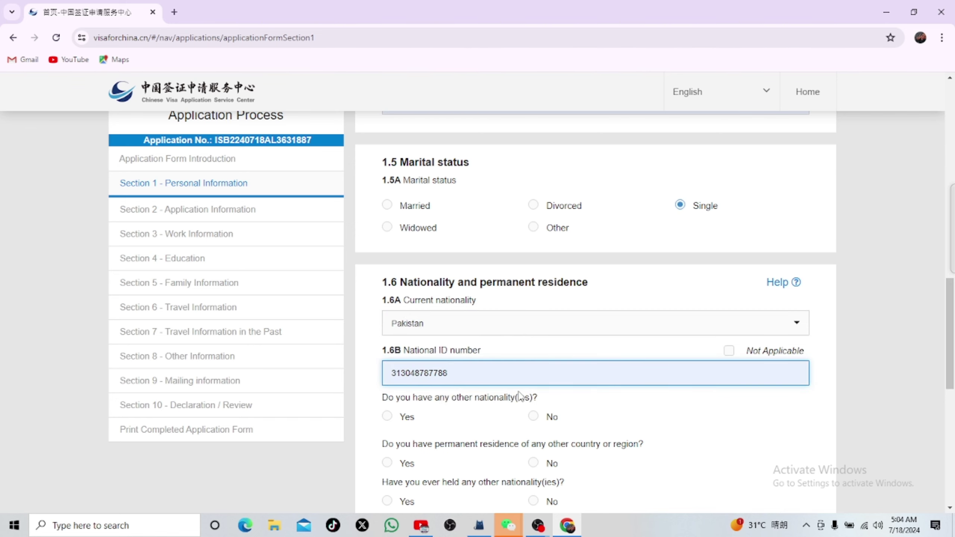
scroll(520, 397, "down", 1)
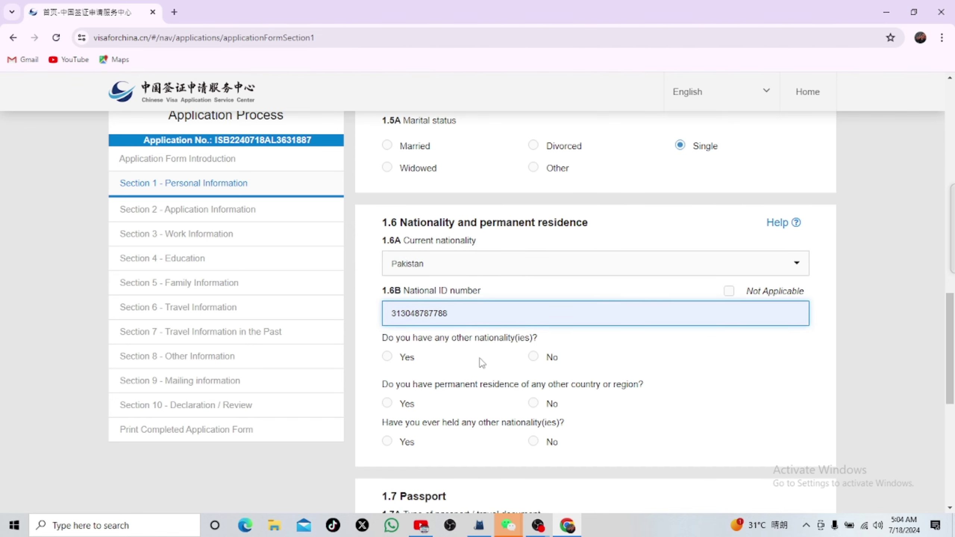
Step: Answer No to other nationality, former nationality and permanent residence elsewhere
left_click(534, 357)
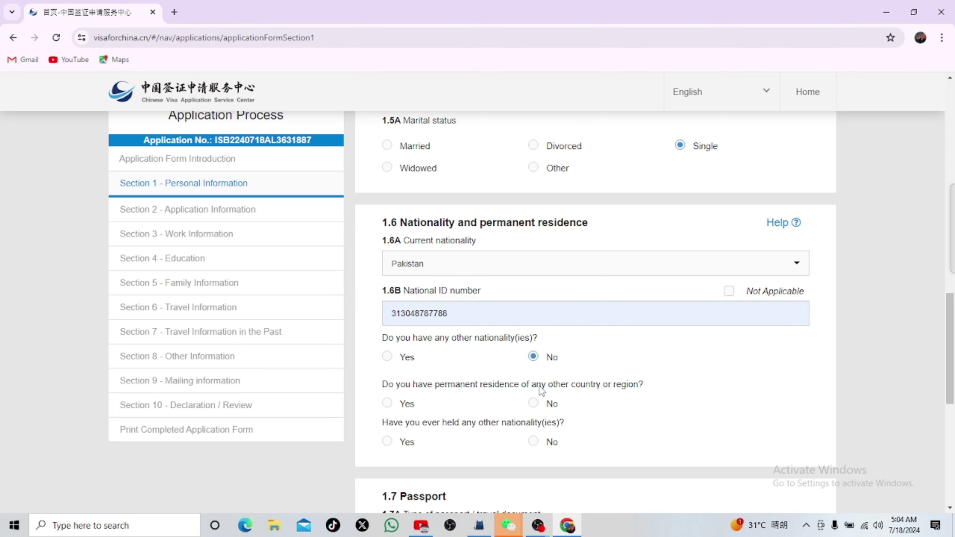
left_click(533, 443)
left_click_drag(532, 391, 533, 401)
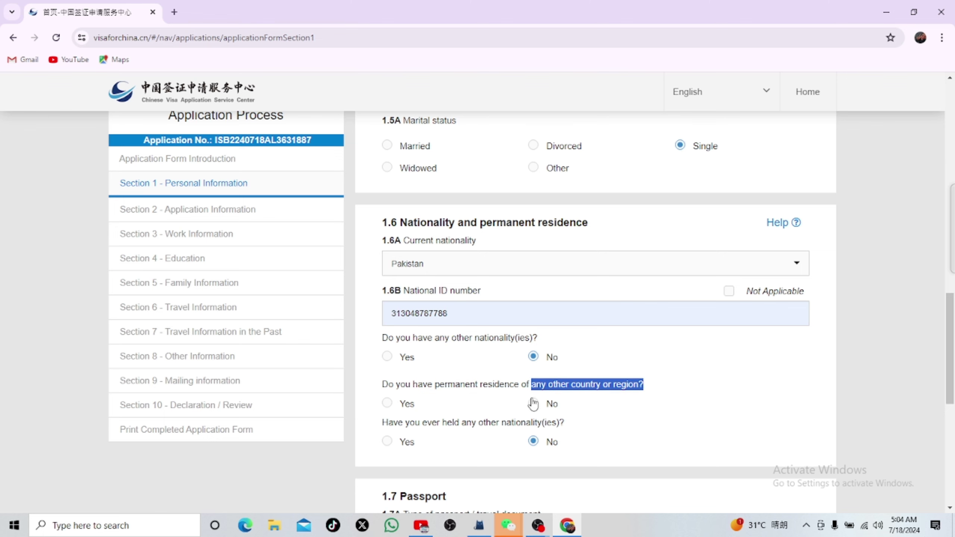
left_click(530, 413)
left_click(534, 403)
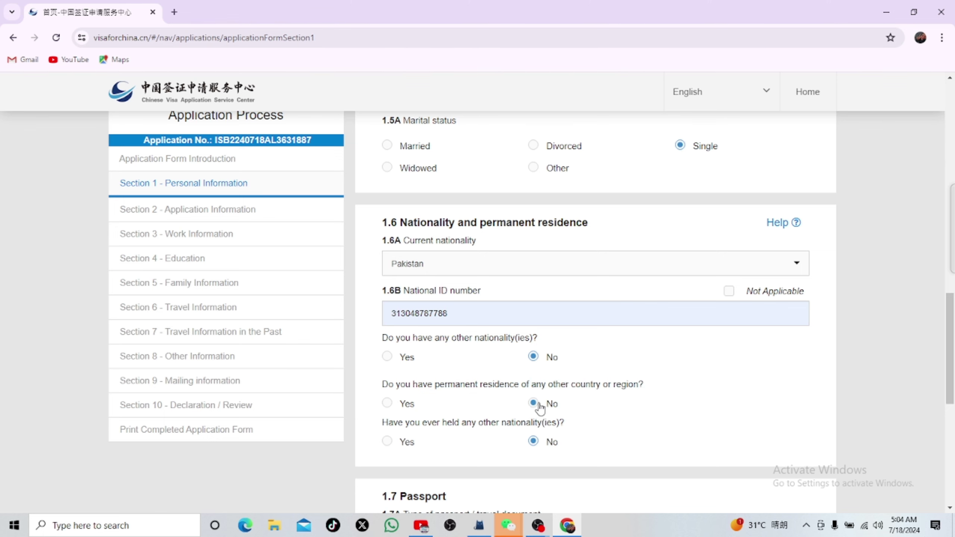
scroll(571, 426, "down", 5)
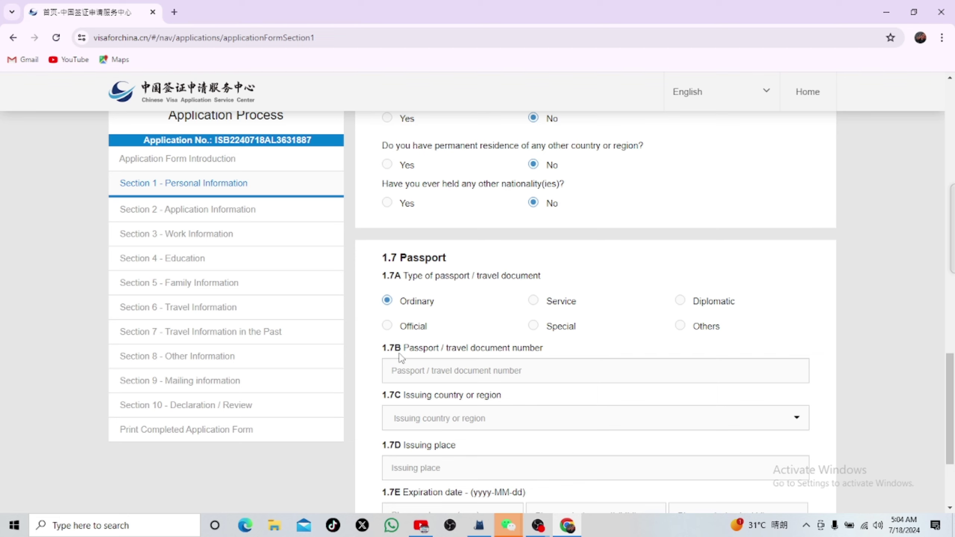
Step: Fill in the saved passport number, issuing country Pakistan and issuing place rahim yar khan
left_click(501, 373)
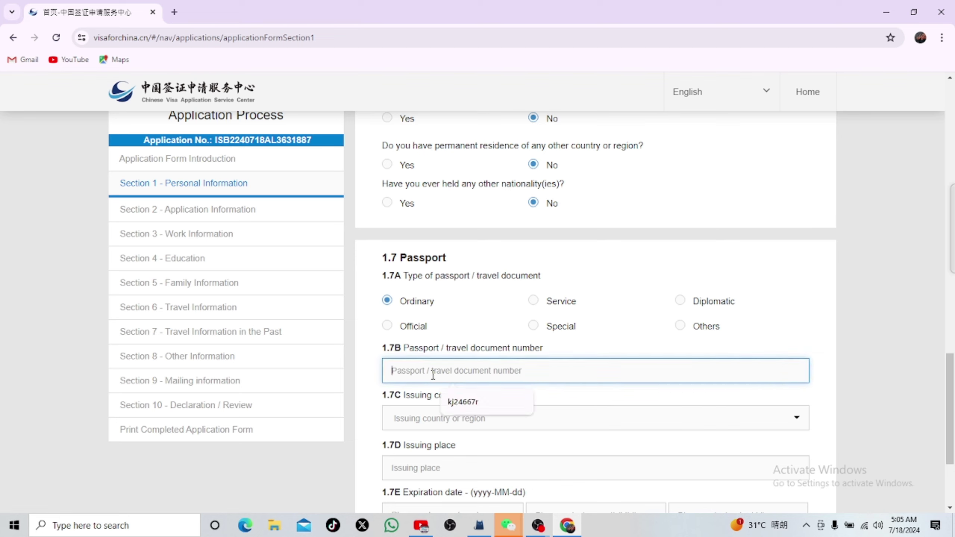
left_click(448, 391)
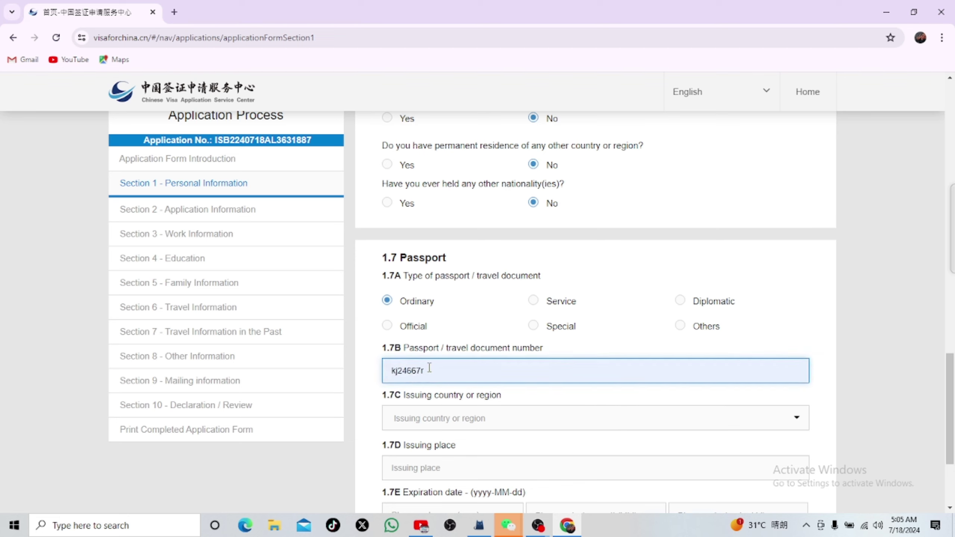
left_click(466, 422)
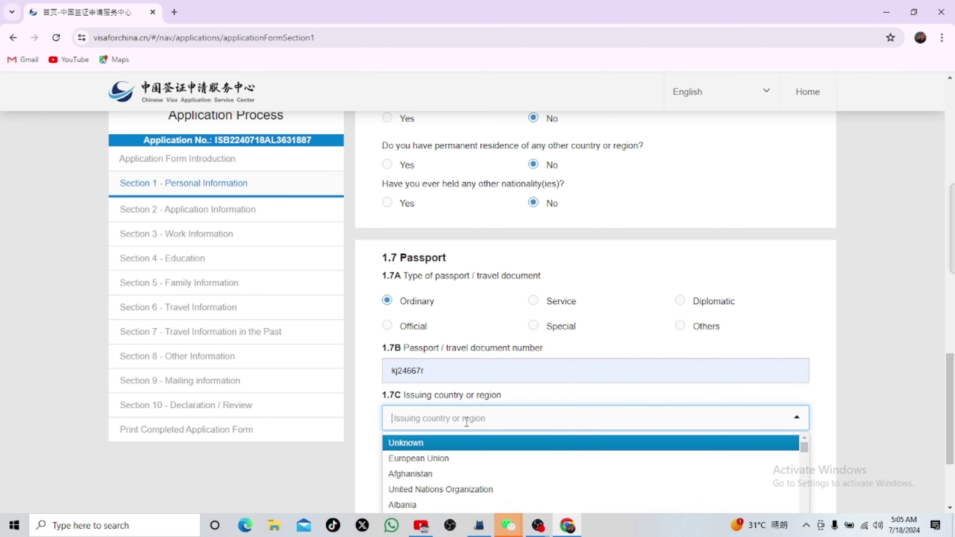
type("pak")
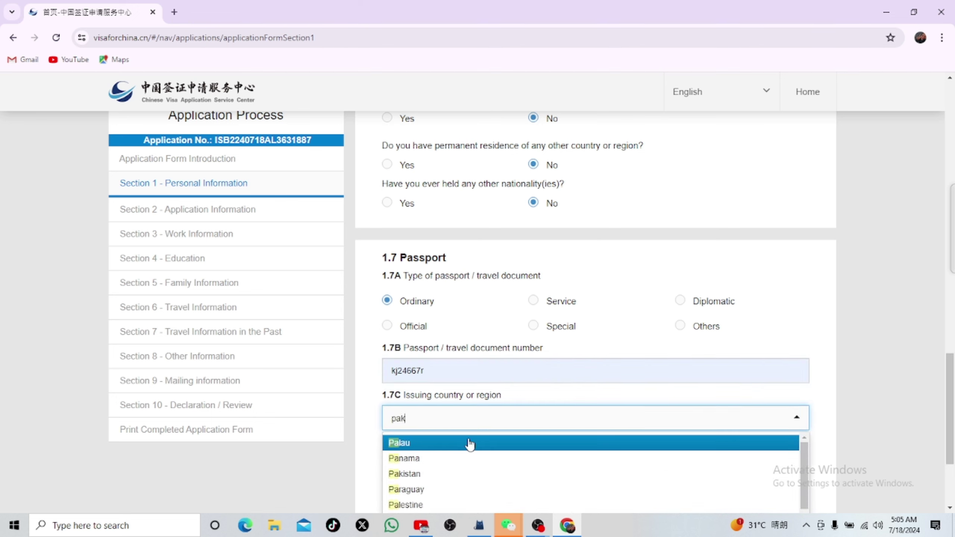
key("Return")
left_click(452, 467)
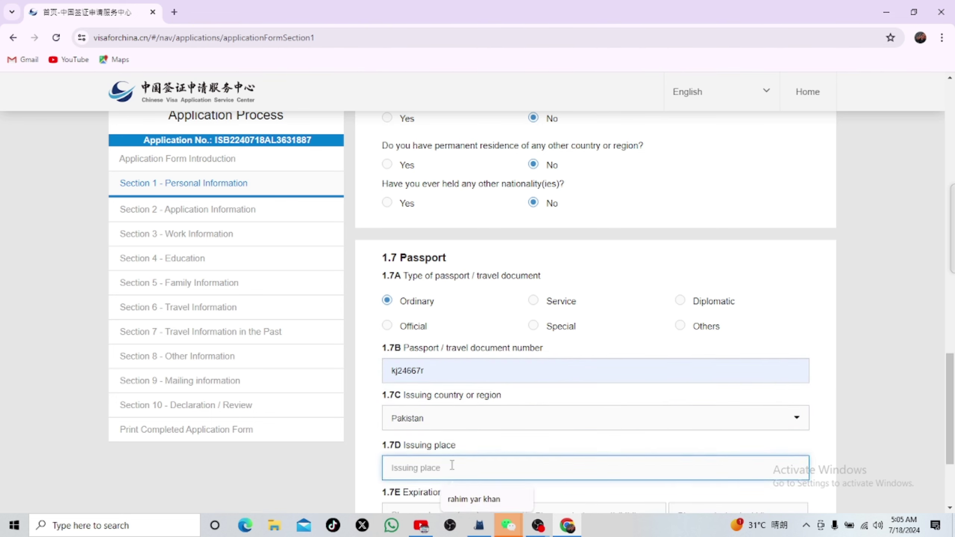
left_click(475, 499)
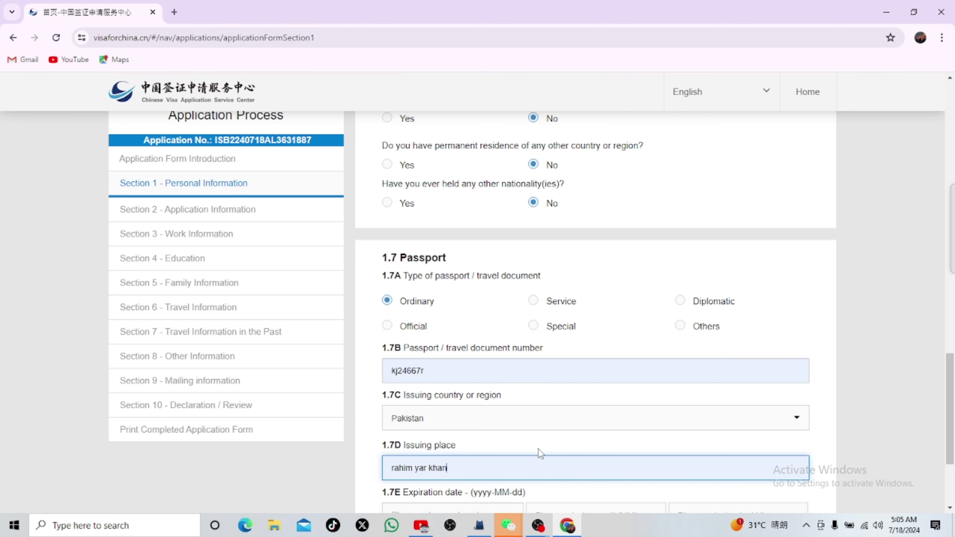
scroll(477, 471, "down", 3)
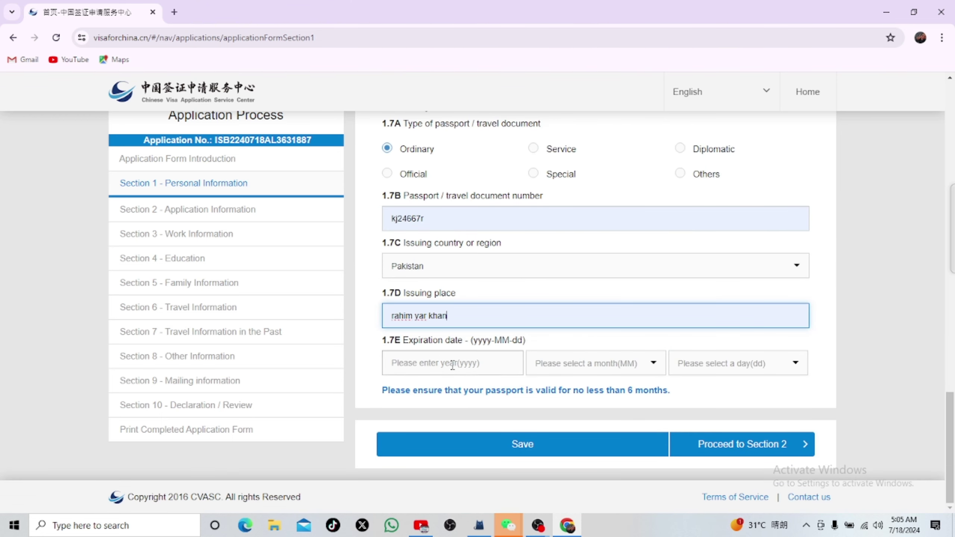
Step: Set the passport expiry date to 2027-03-03
left_click(452, 365)
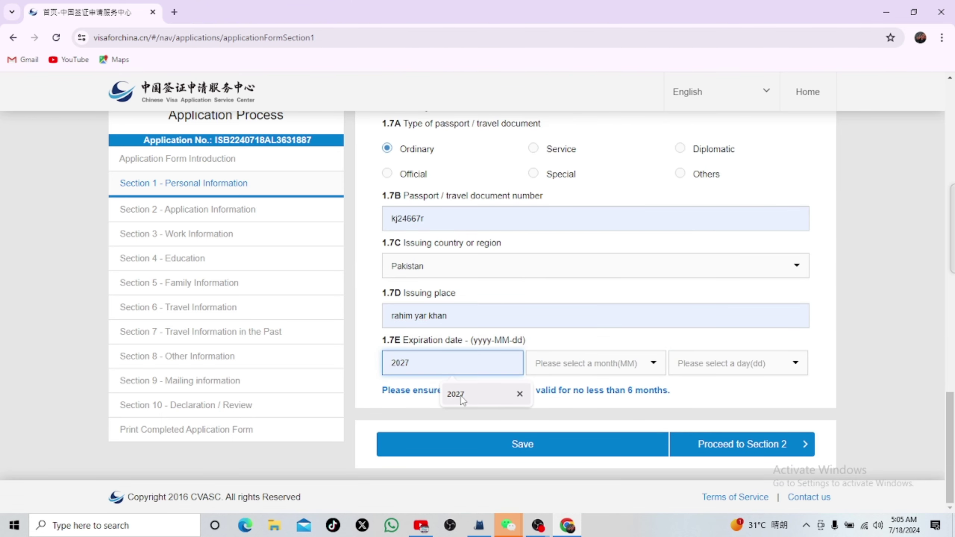
left_click(462, 395)
left_click(561, 365)
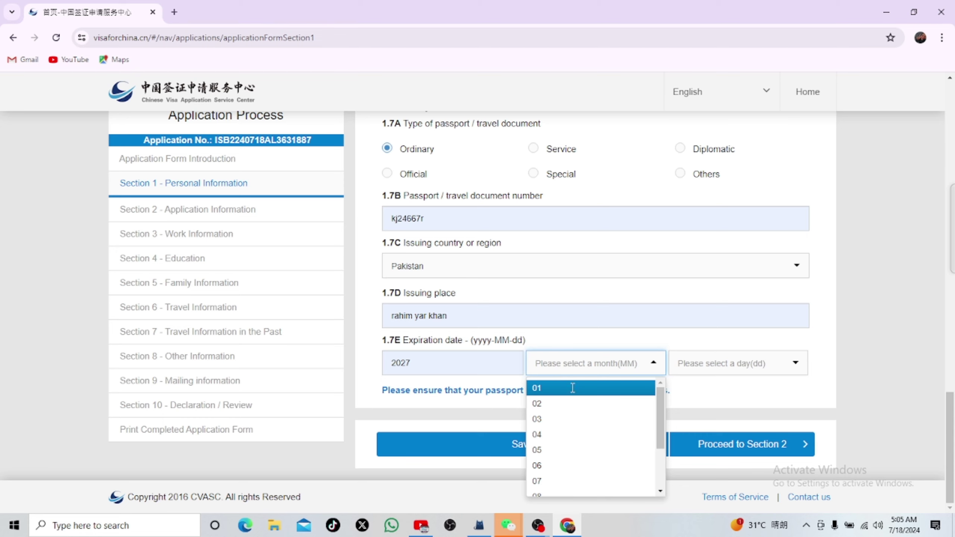
left_click(568, 419)
left_click(719, 364)
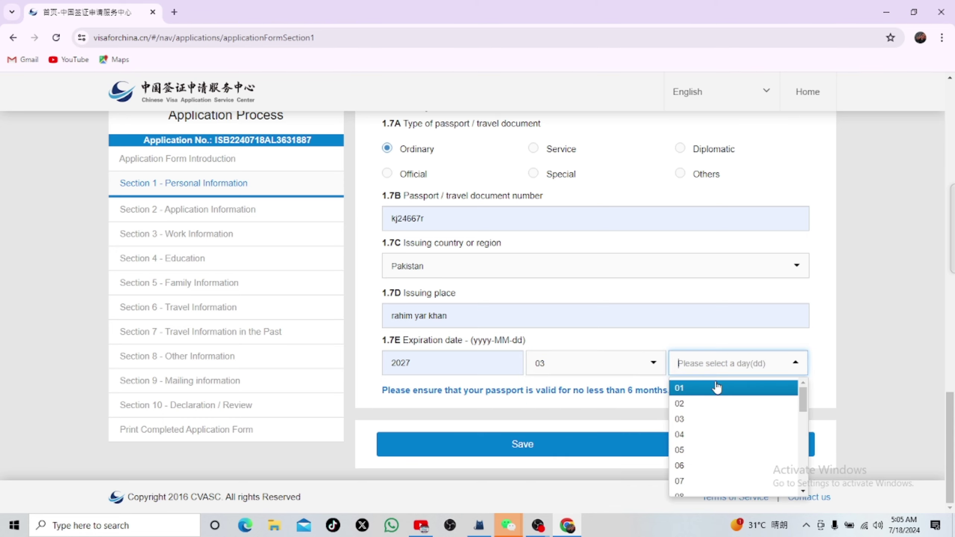
left_click(696, 418)
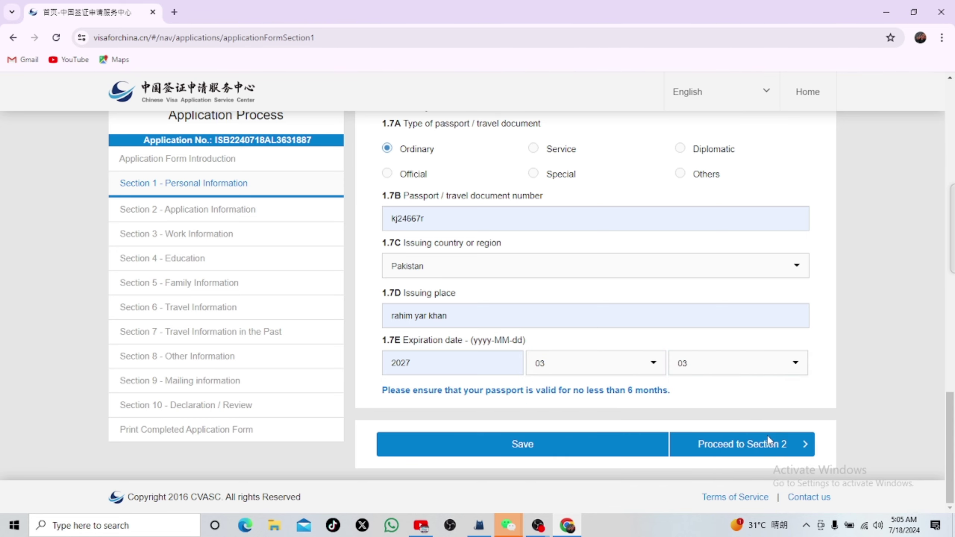
Step: Save Section 1 and continue to Section 2 Application Information
left_click(617, 447)
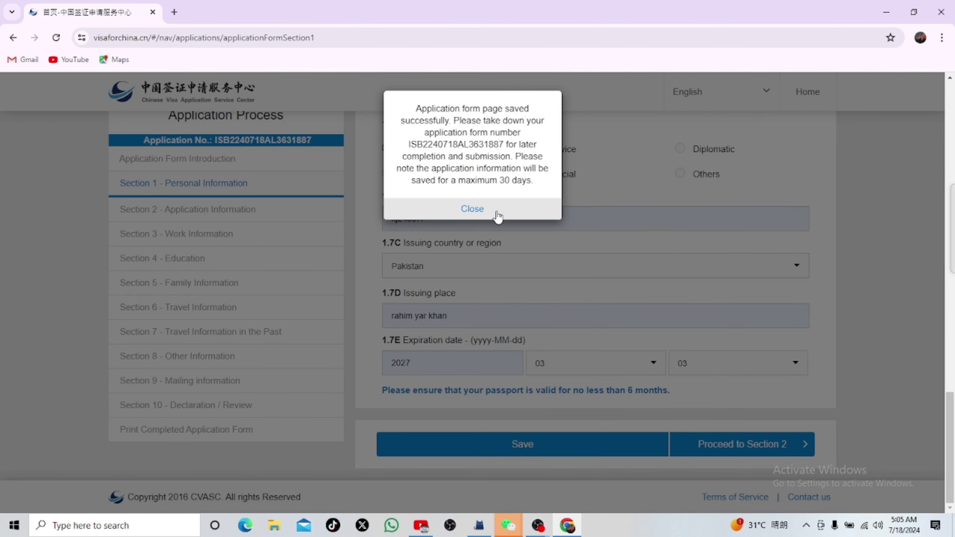
left_click(497, 212)
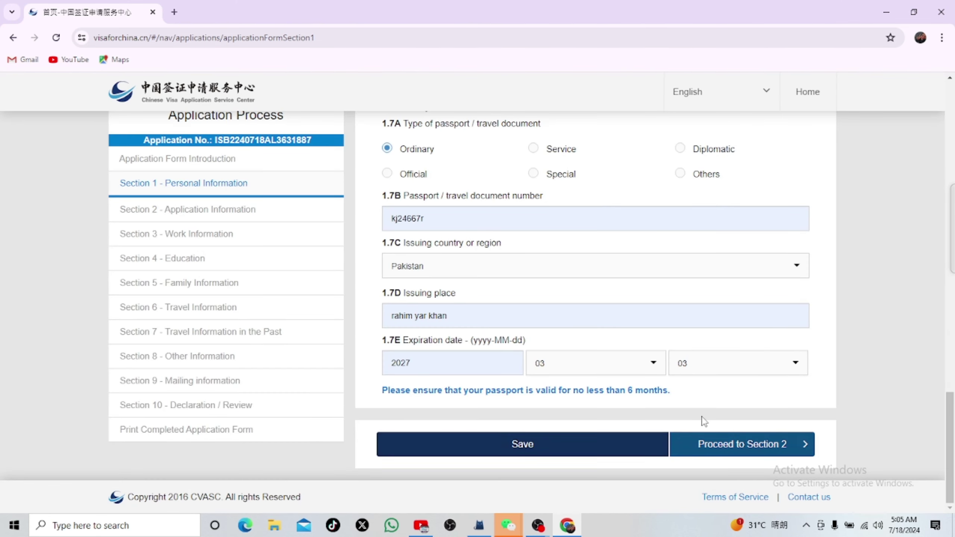
left_click(707, 442)
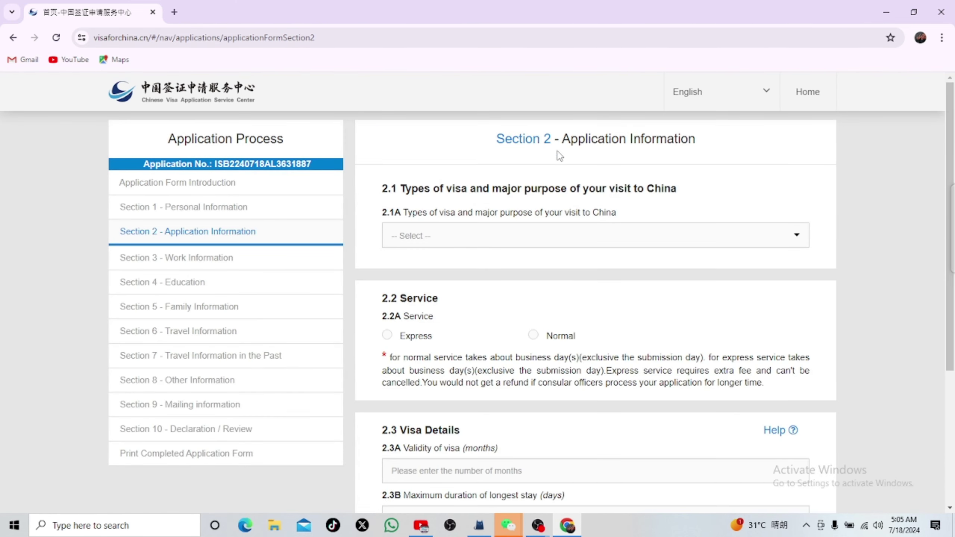
Step: Choose (X1) Study as the visa type with Normal processing service
left_click(452, 236)
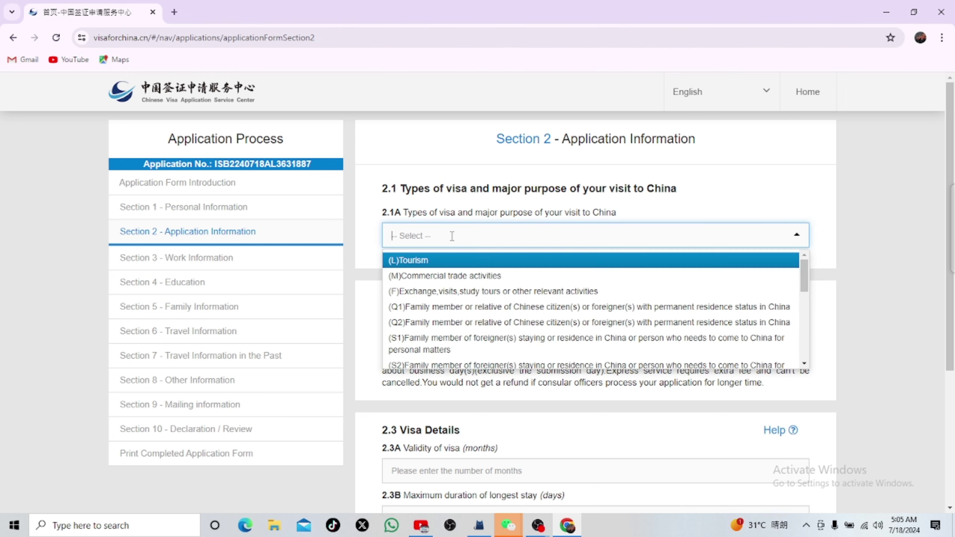
scroll(454, 313, "down", 2)
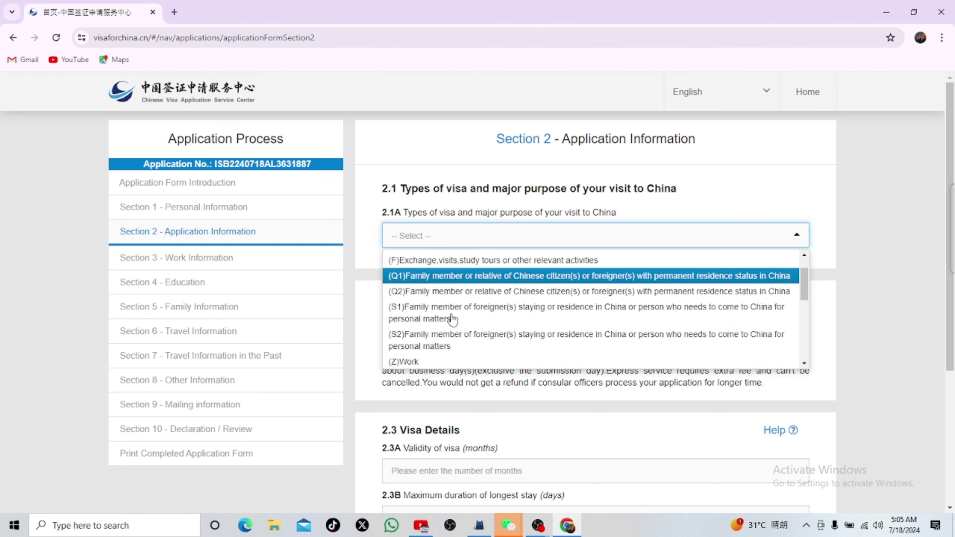
scroll(407, 331, "down", 3)
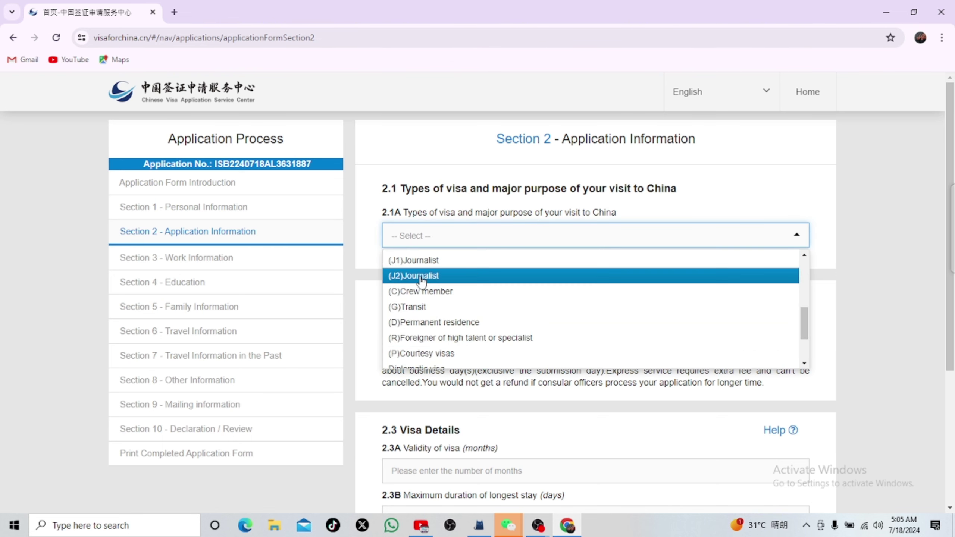
scroll(427, 307, "up", 2)
left_click(423, 347)
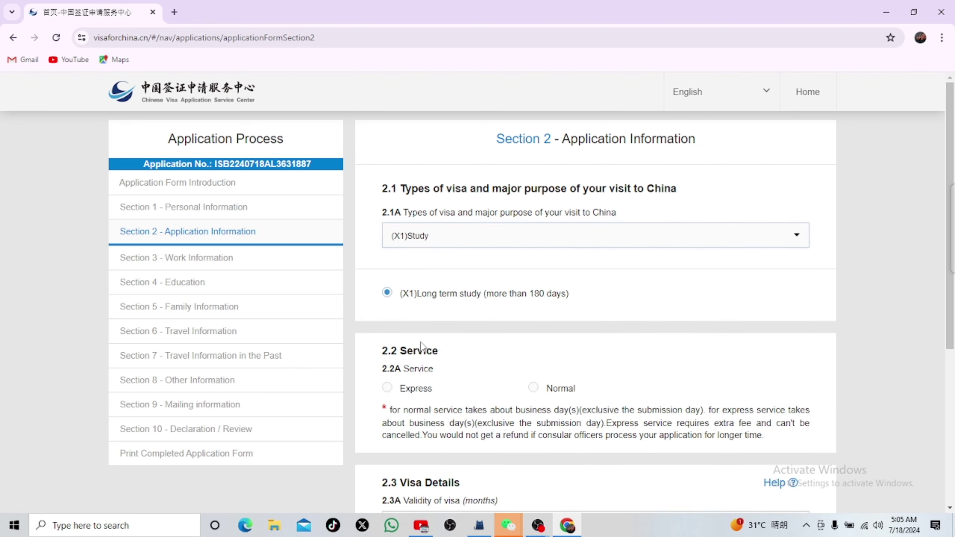
scroll(483, 368, "down", 2)
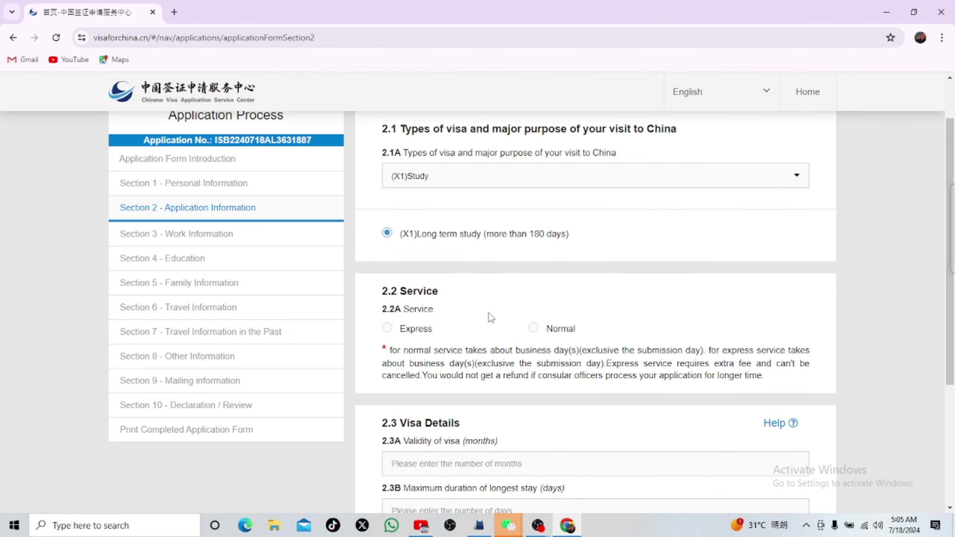
left_click(534, 327)
scroll(493, 340, "down", 3)
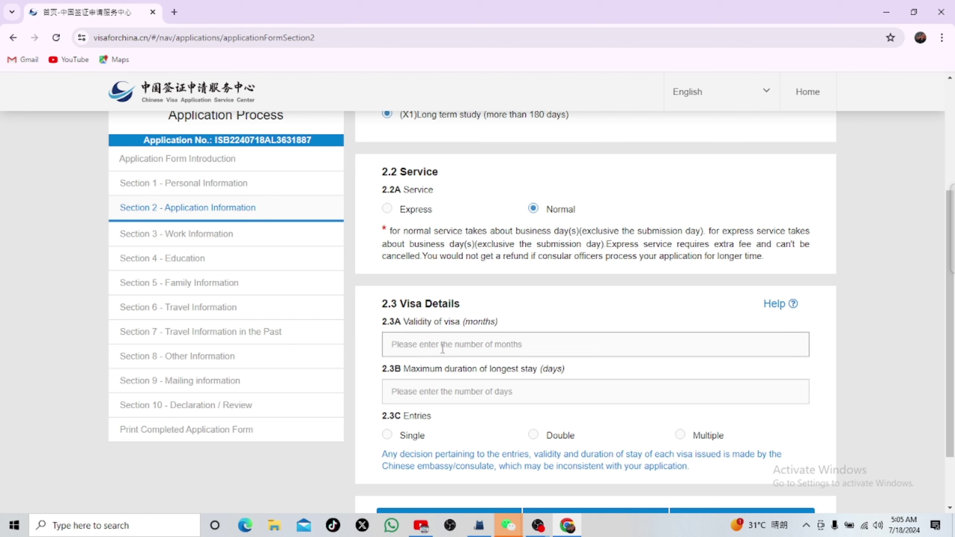
Step: Enter 1 month validity, 30-day longest stay and Single entry
left_click(442, 351)
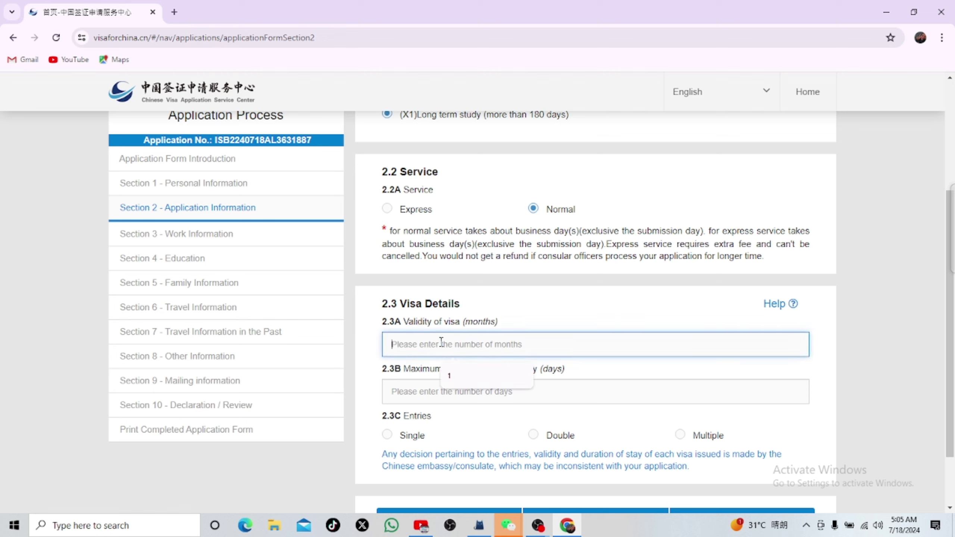
type("1")
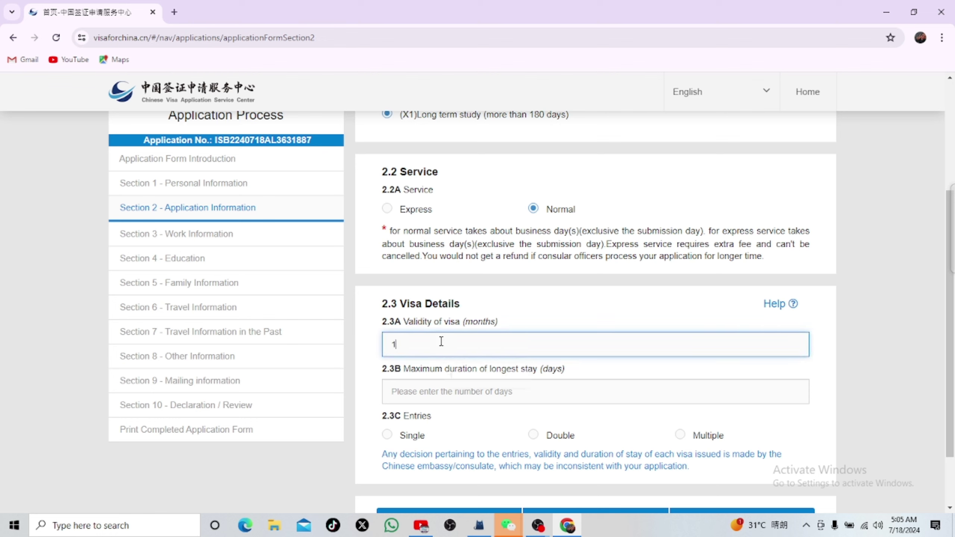
left_click(450, 392)
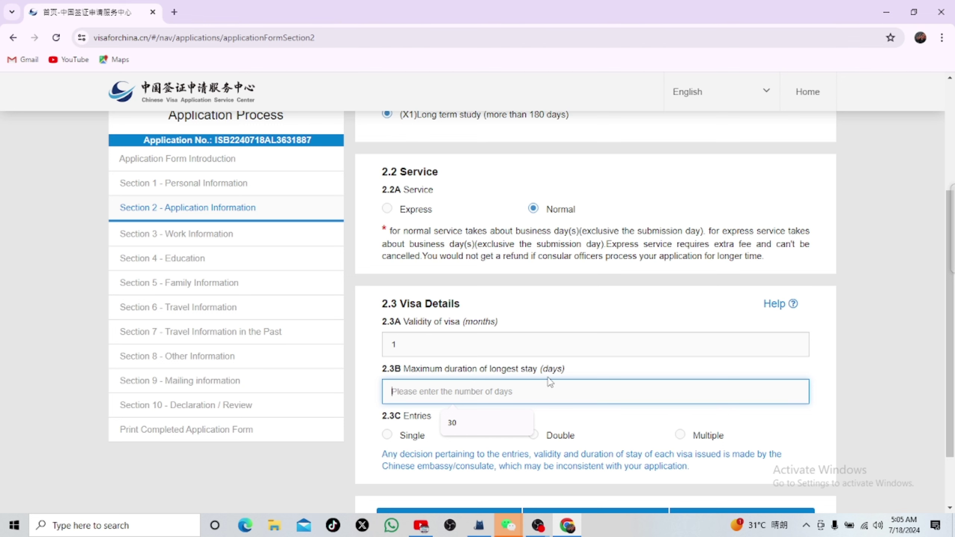
left_click(473, 421)
scroll(472, 399, "down", 2)
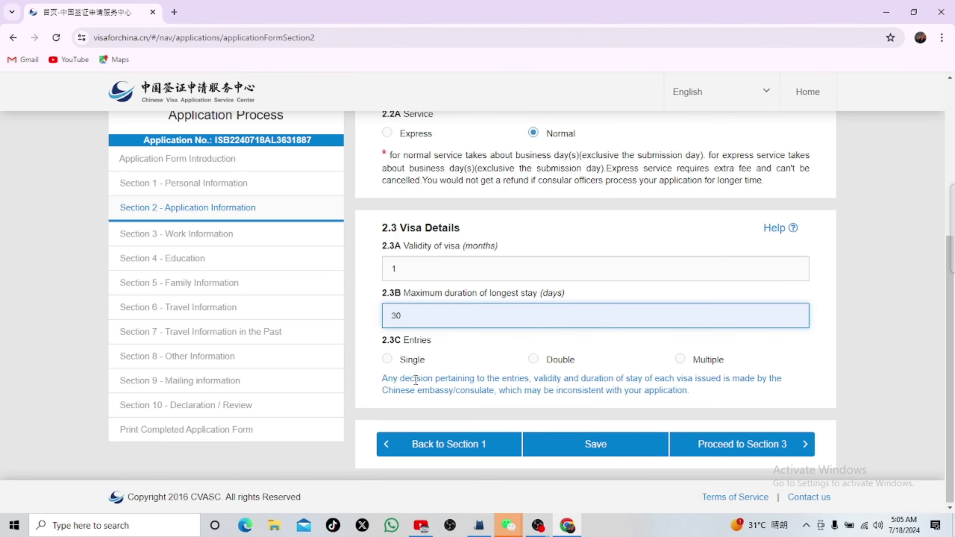
left_click(387, 359)
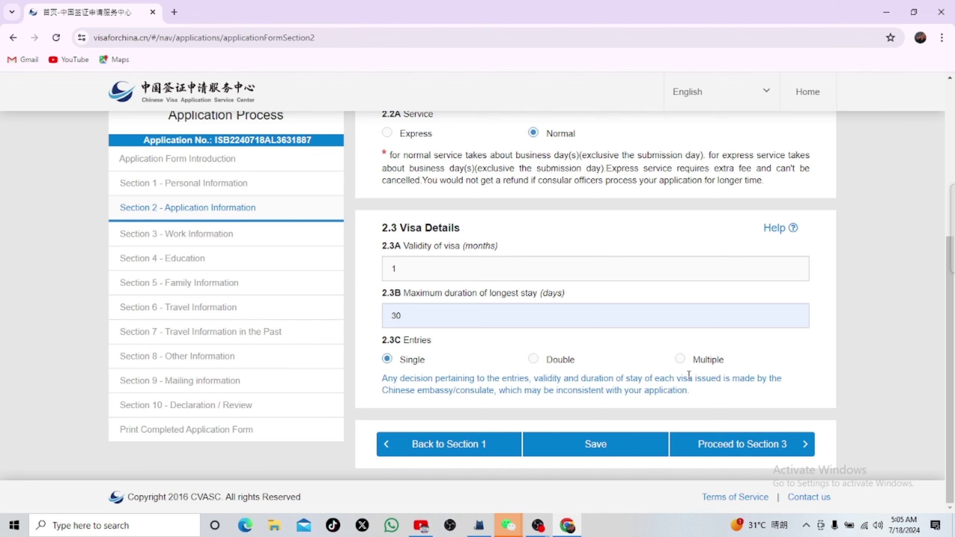
Step: Save Section 2 and proceed to Section 3 Work Information
left_click(595, 445)
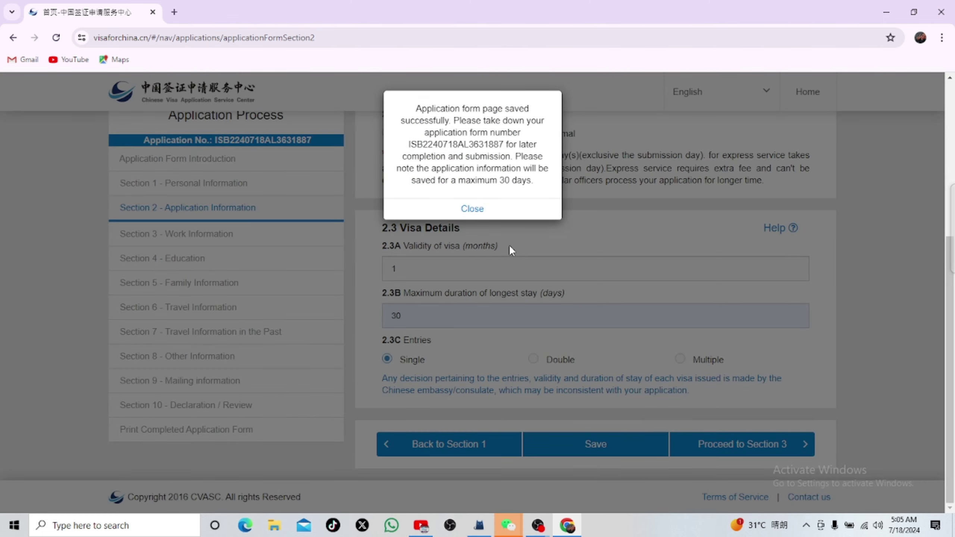
left_click(494, 215)
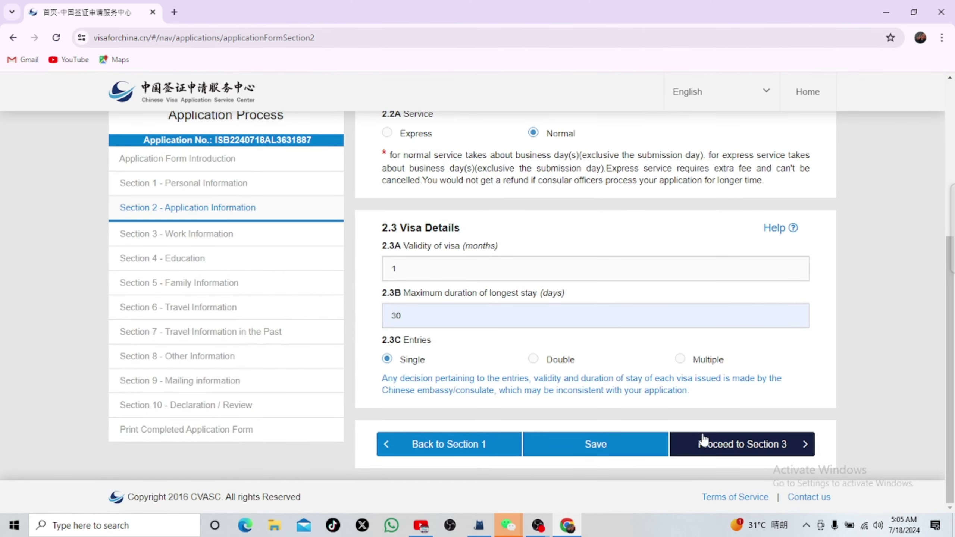
left_click(703, 441)
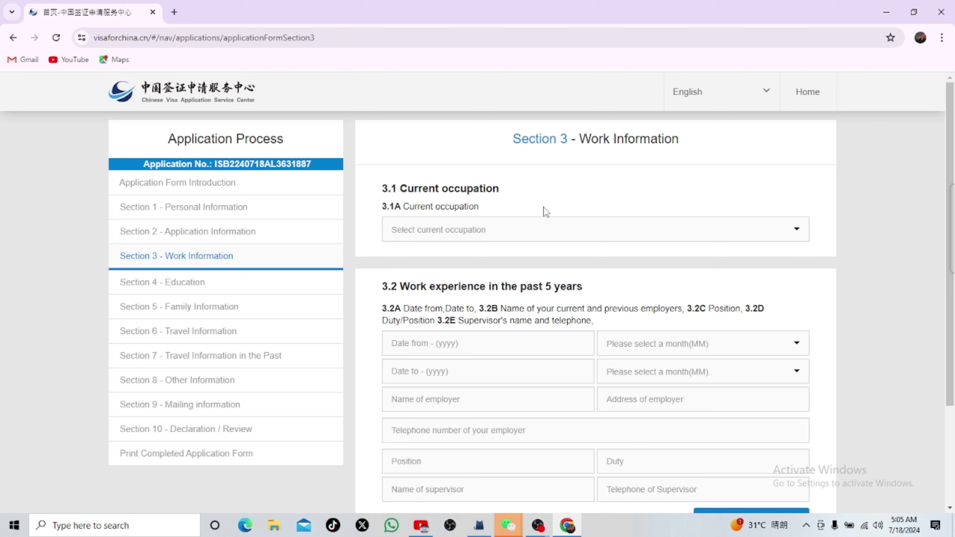
Step: Select Student as the current occupation
left_click(465, 231)
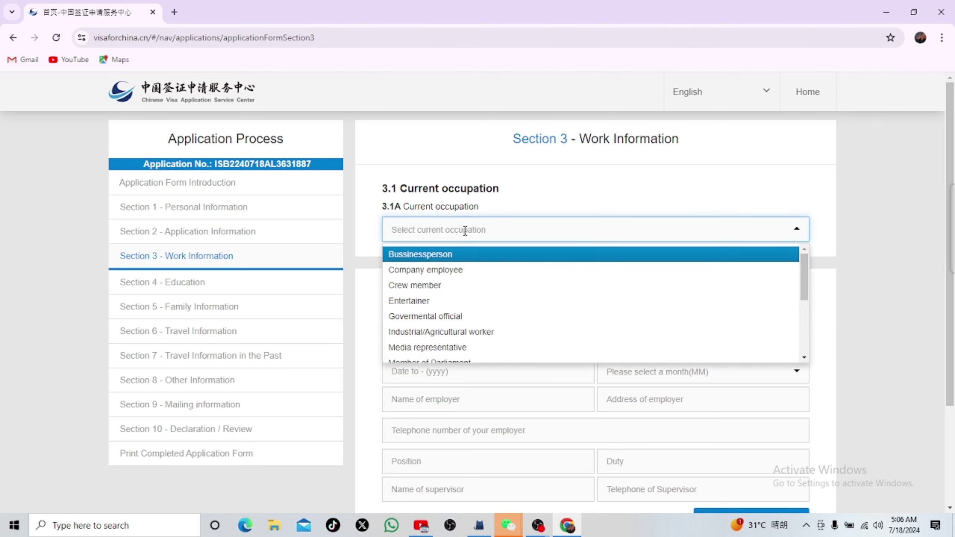
type("st")
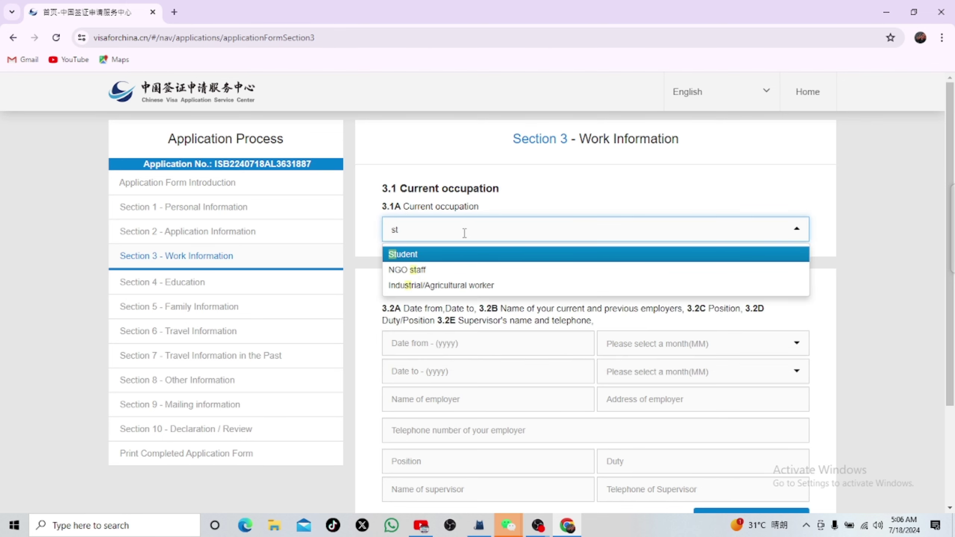
left_click(438, 257)
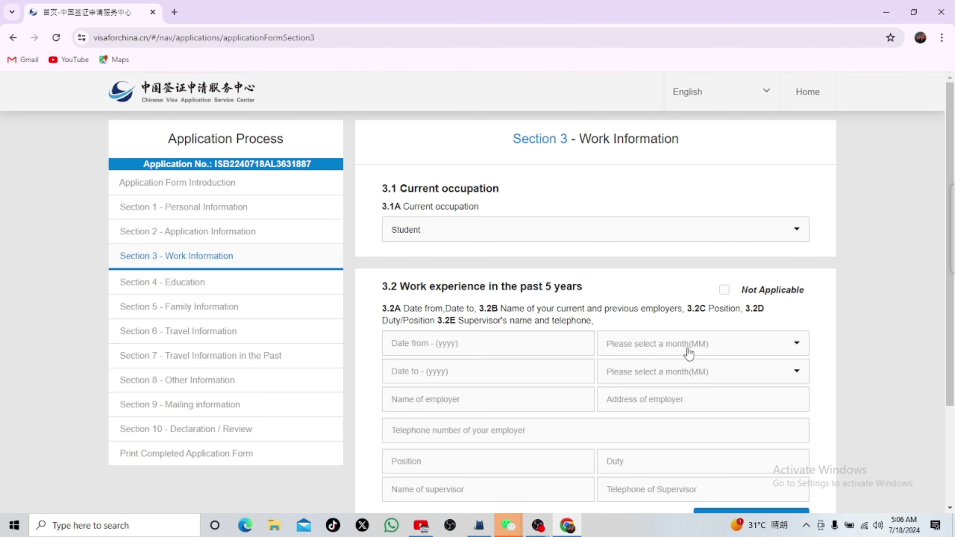
scroll(533, 356, "down", 3)
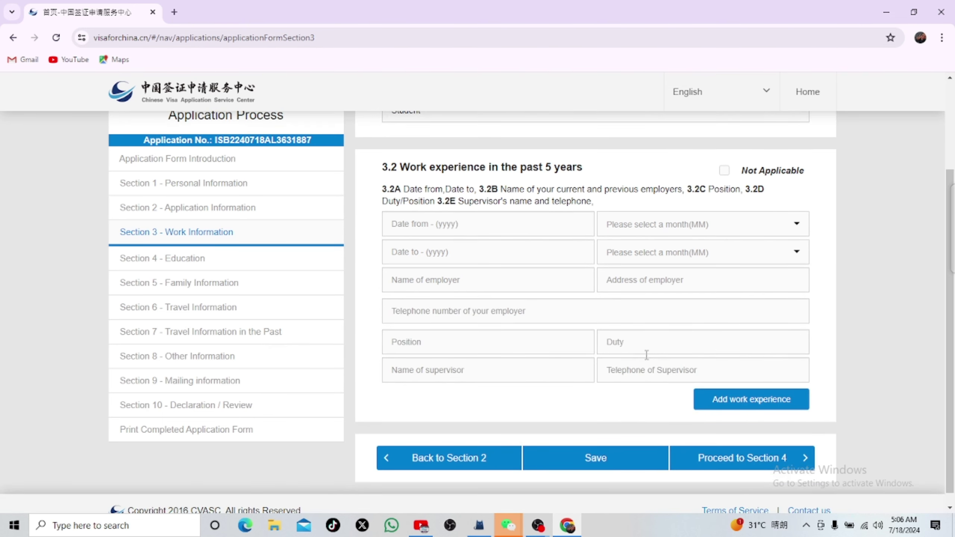
scroll(647, 355, "up", 3)
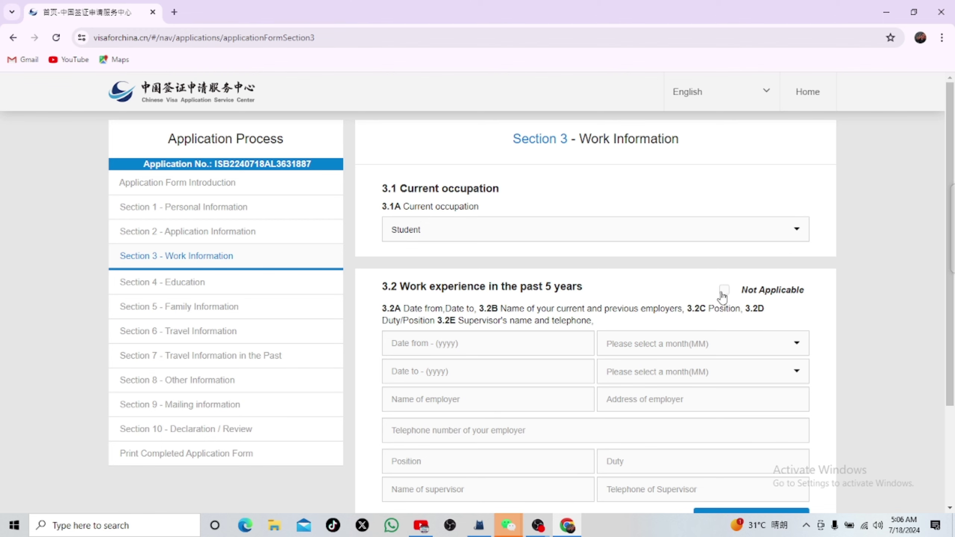
Step: Mark work experience Not Applicable, noting 'I just pass my Bacholar'
left_click(724, 292)
left_click(450, 337)
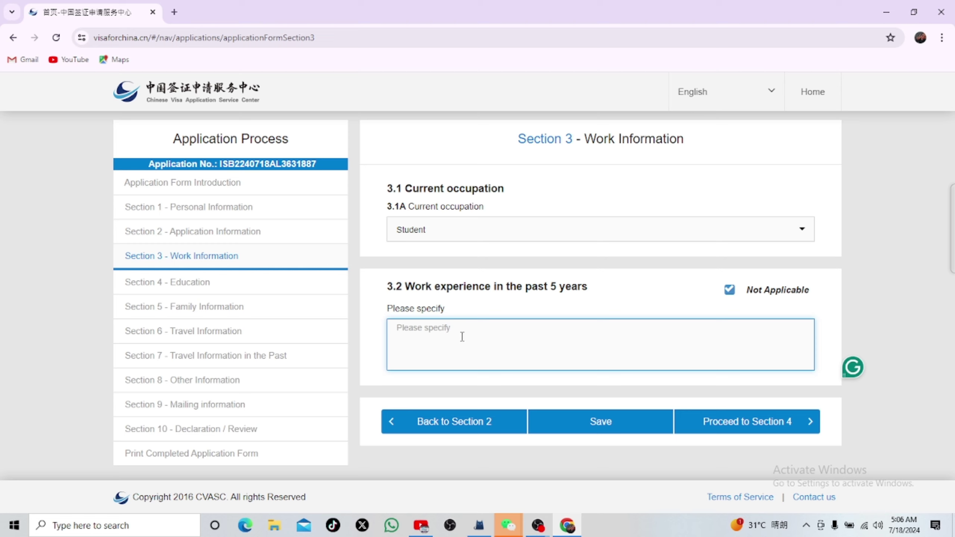
type("I just pass my Bacholar")
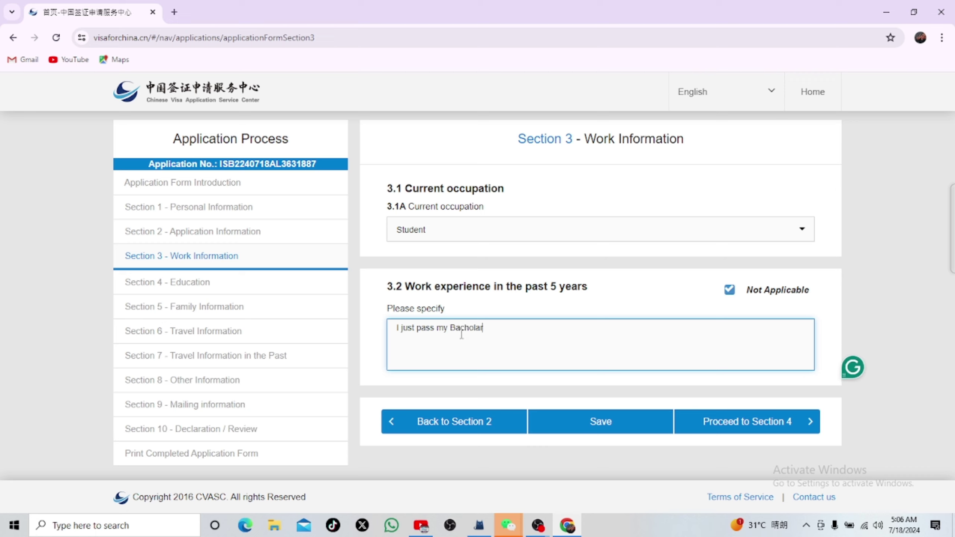
Step: Save the work information and continue to Section 4 Education
left_click(600, 422)
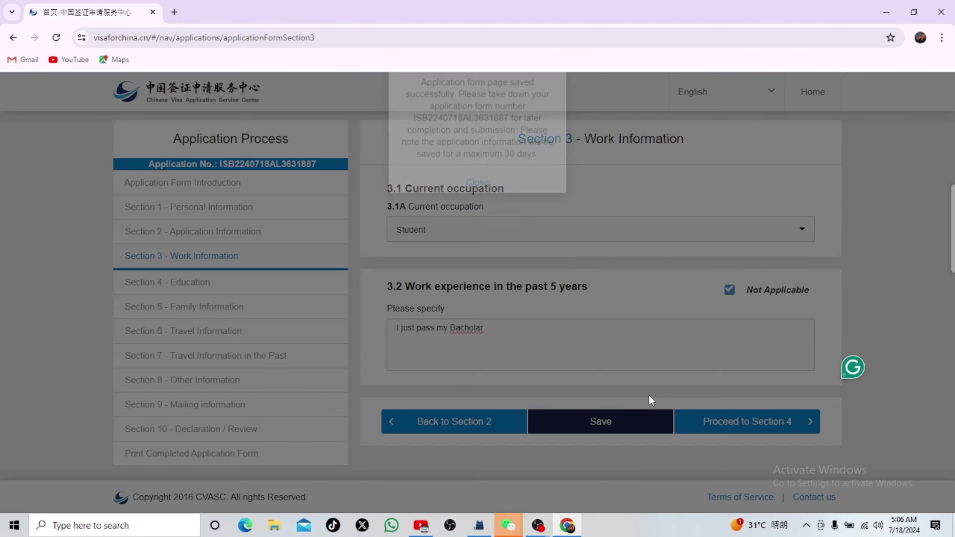
left_click_drag(541, 181, 483, 181)
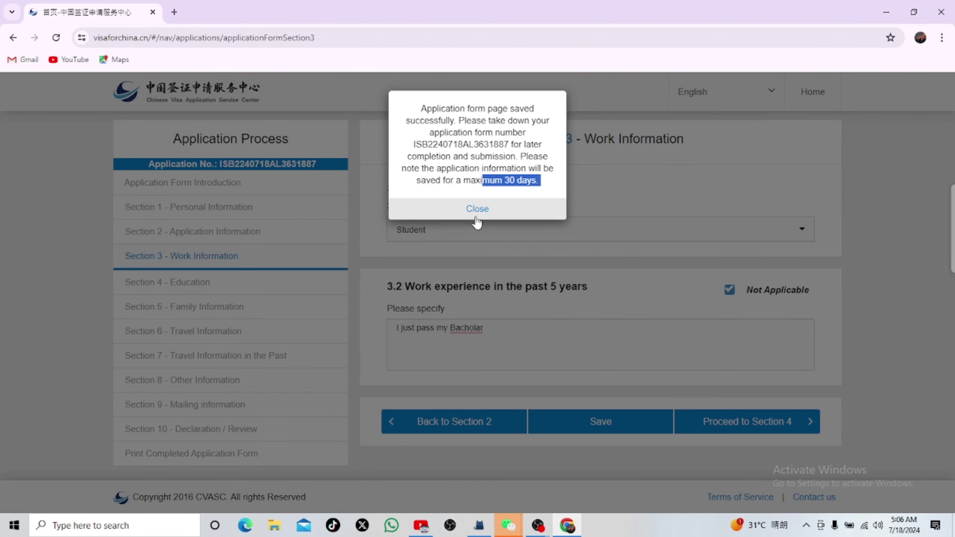
left_click(477, 209)
left_click(710, 421)
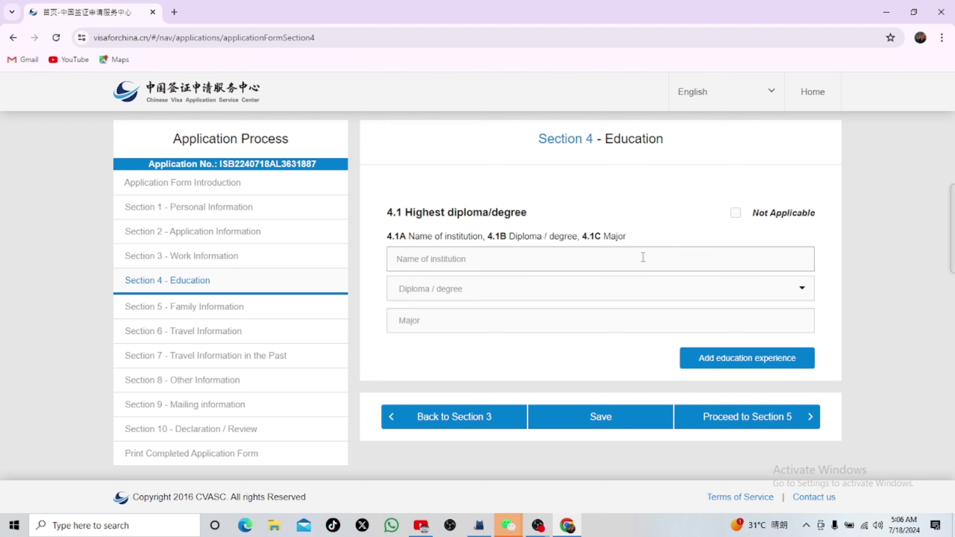
Step: Enter University of Agriculture Faisalabad as the institution with an Undergraduate degree
left_click(462, 260)
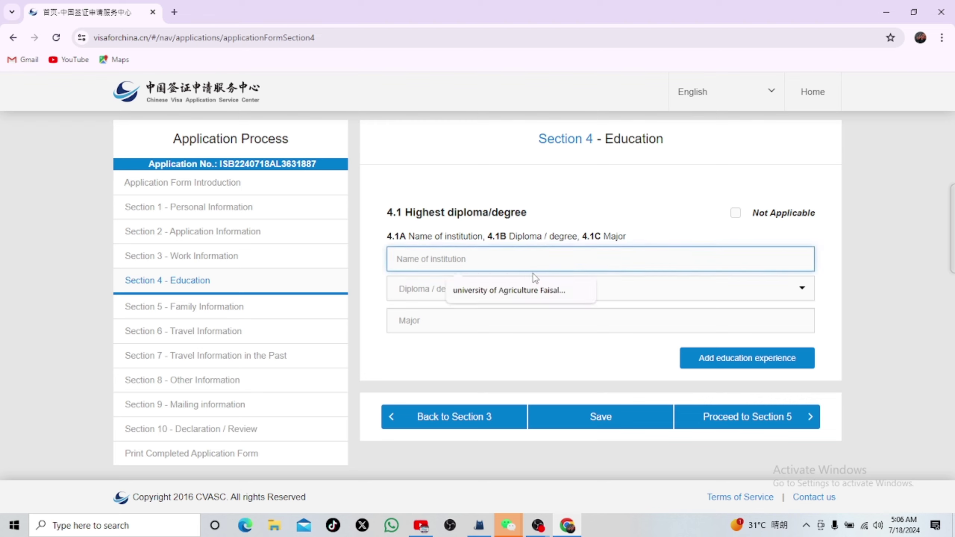
left_click(529, 293)
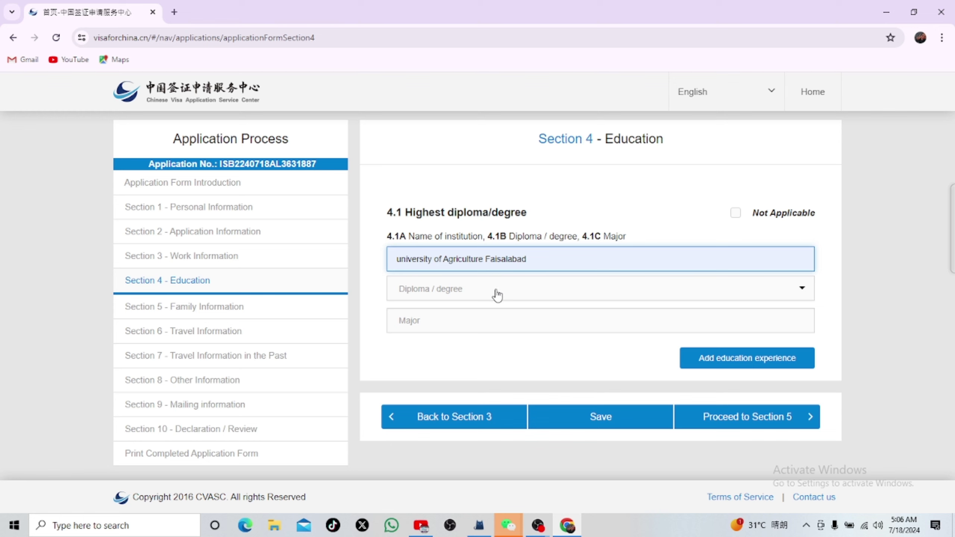
left_click(498, 296)
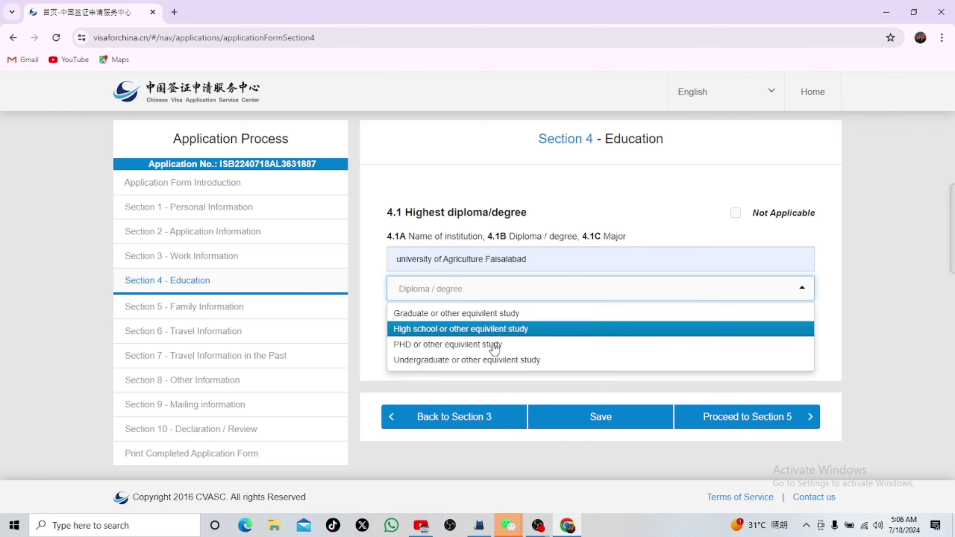
left_click(492, 362)
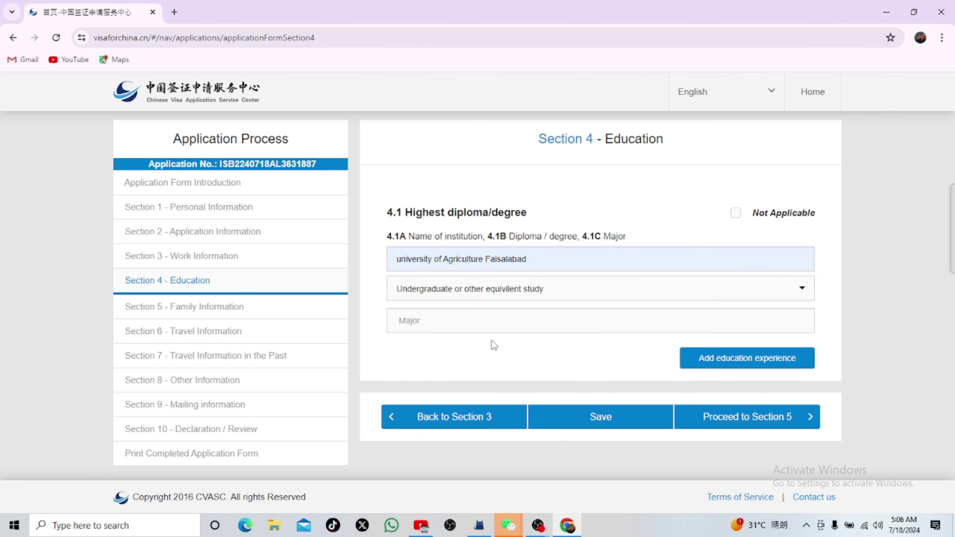
Step: Set the major to entomology and proceed to Section 5 Family Information
left_click(528, 320)
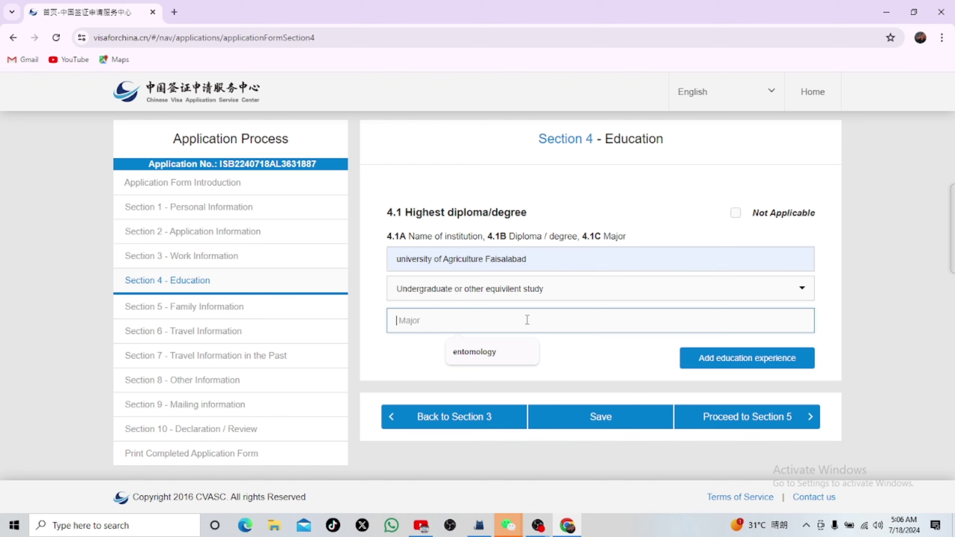
left_click(500, 354)
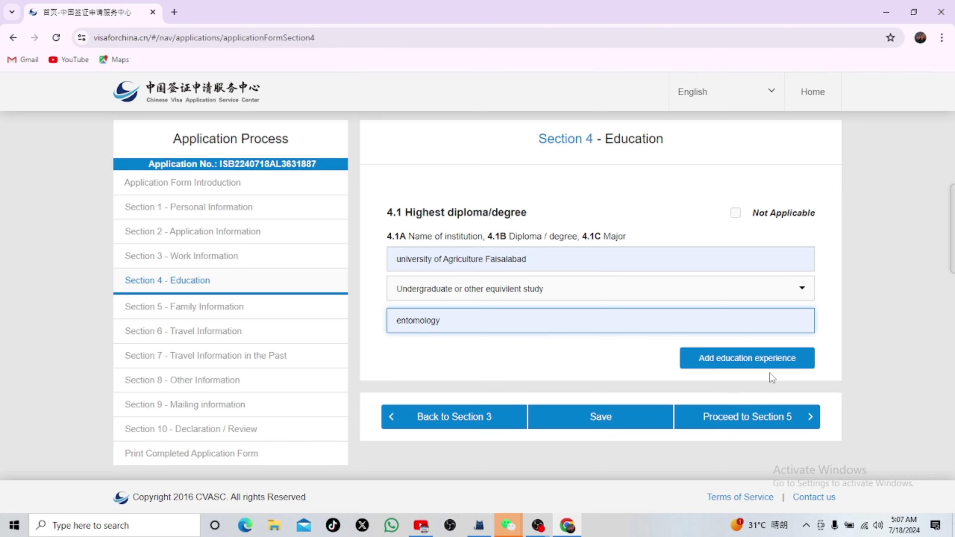
left_click(750, 419)
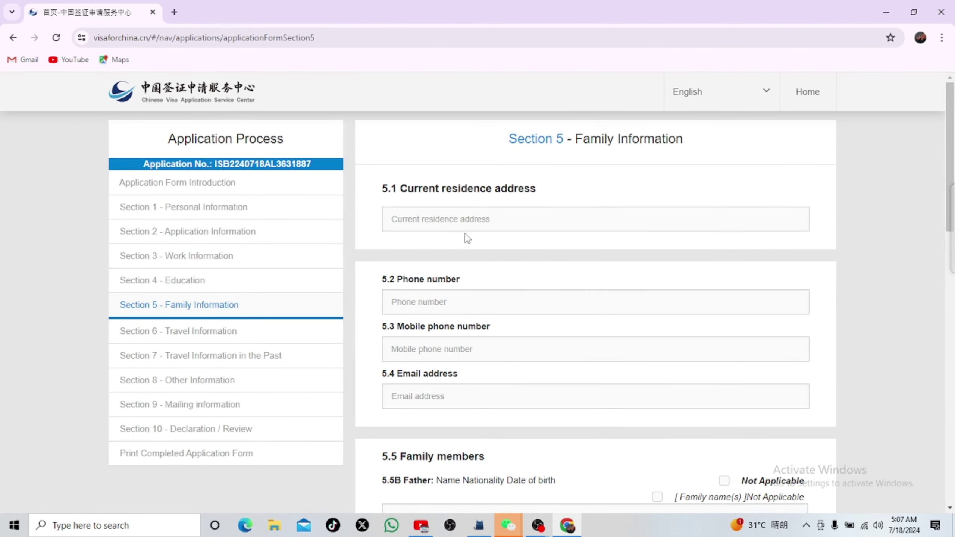
left_click(477, 220)
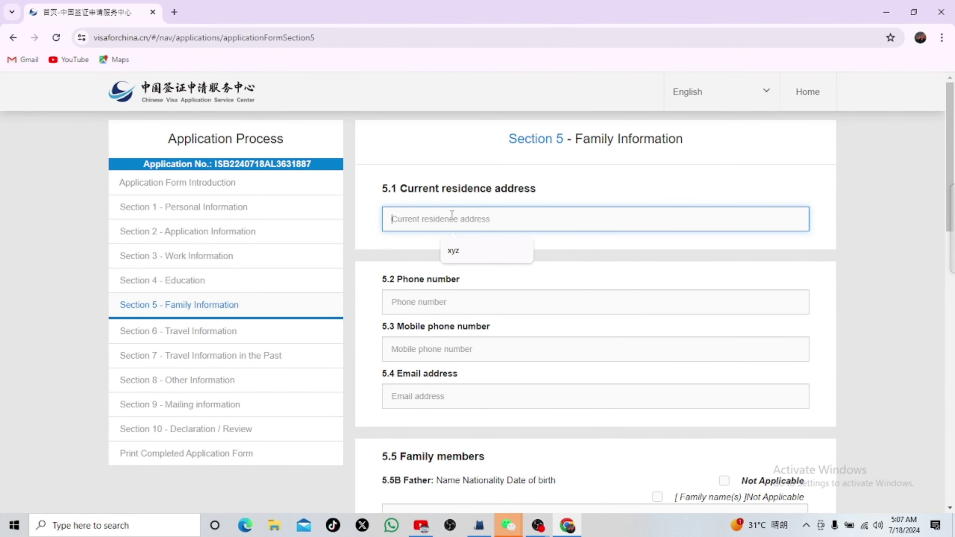
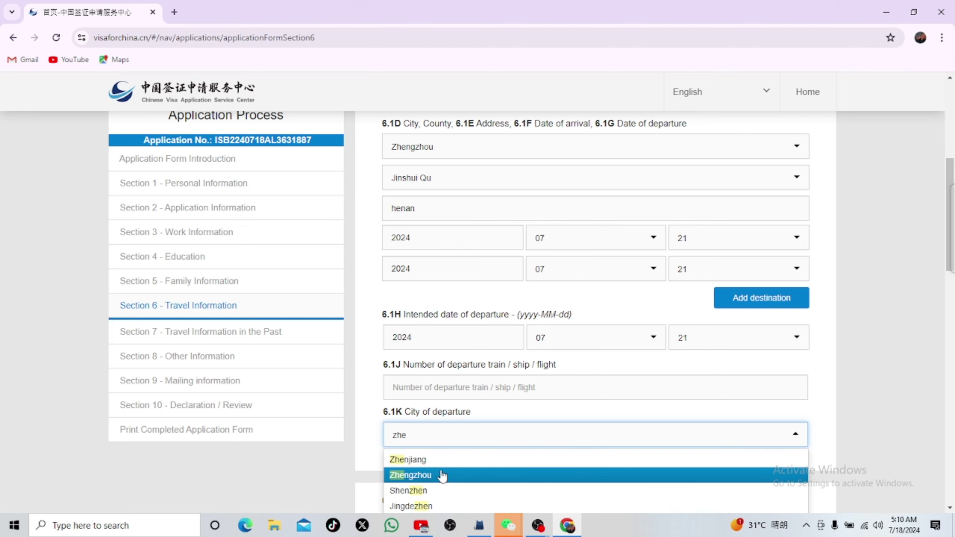
Step: Set the departure city to Zhengzhou and the county of departure to Jinshui Qu
left_click(442, 475)
scroll(535, 456, "down", 2)
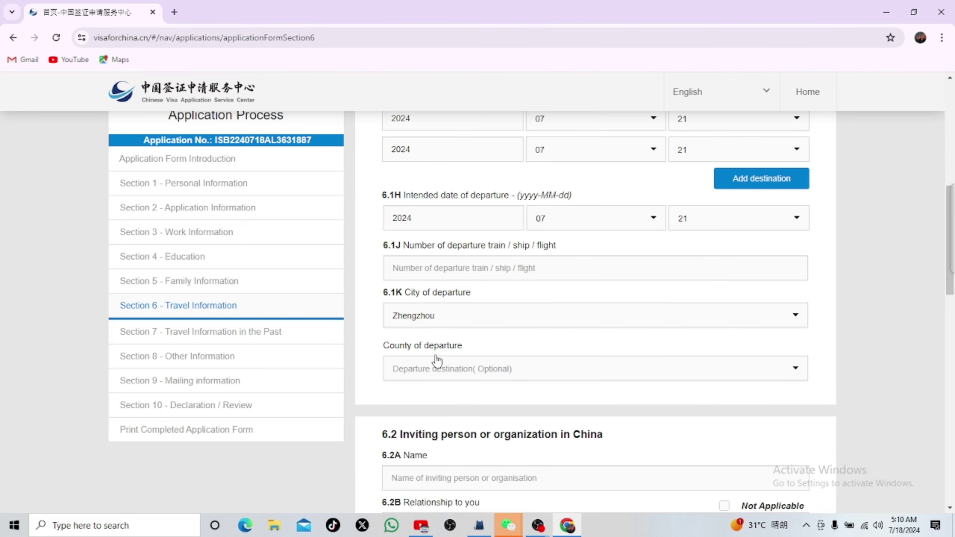
left_click(435, 367)
scroll(462, 418, "down", 2)
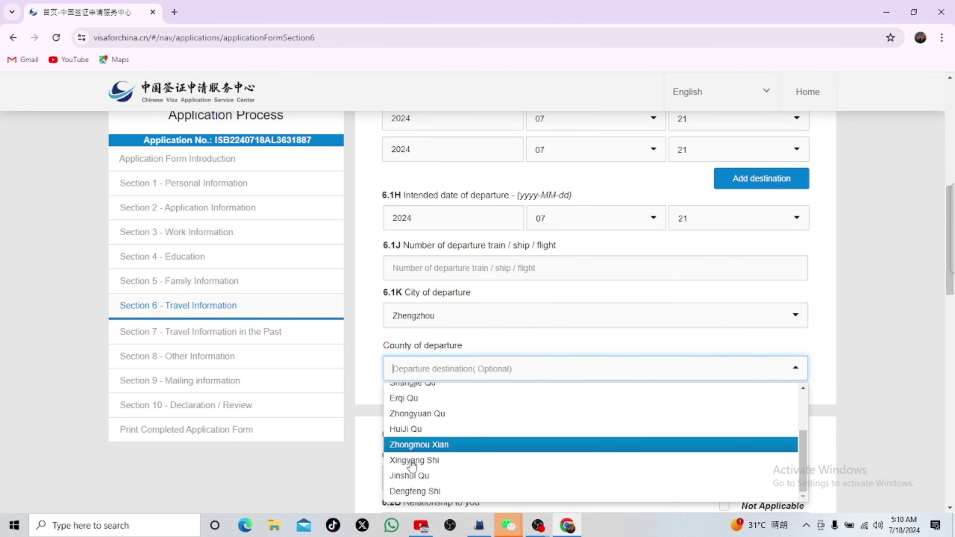
scroll(414, 468, "down", 1)
left_click(440, 419)
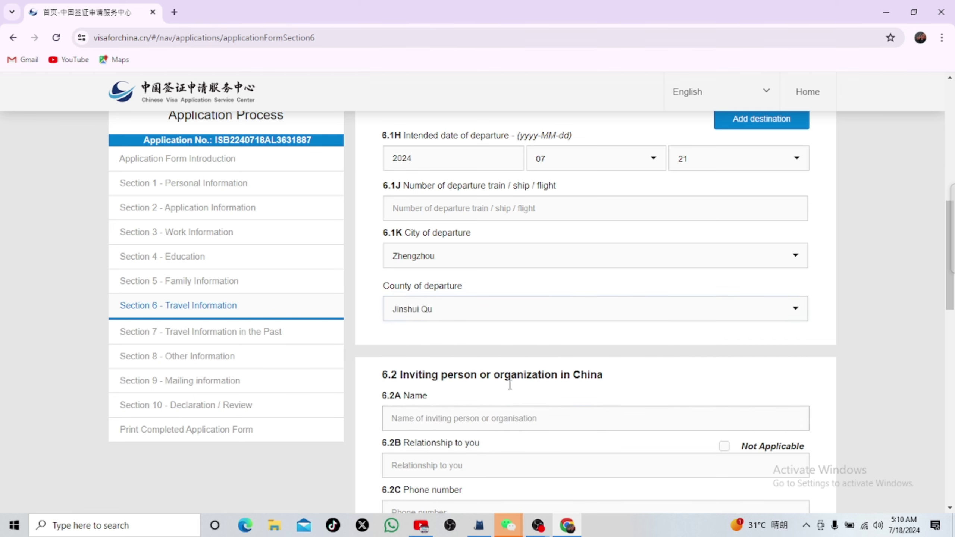
scroll(432, 285, "down", 1)
scroll(432, 286, "up", 3)
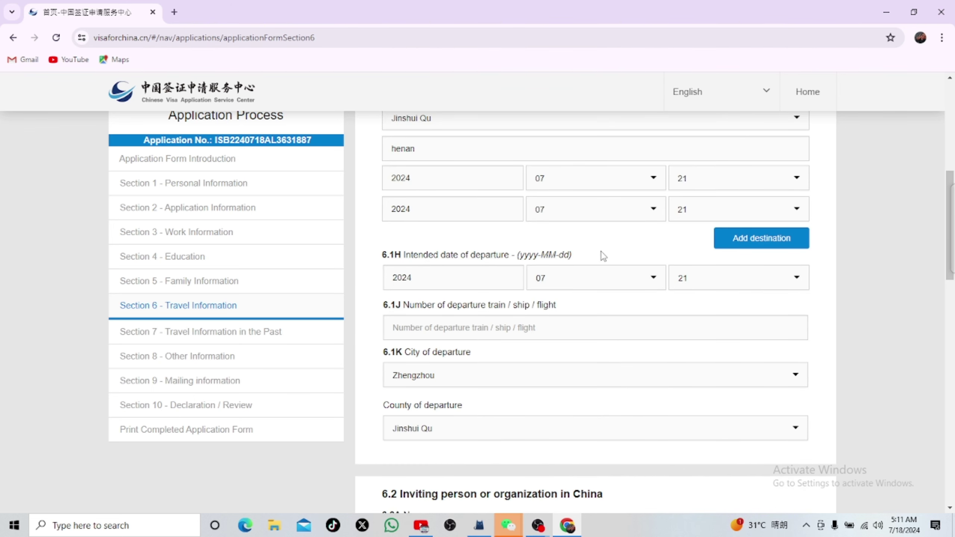
scroll(519, 380, "down", 2)
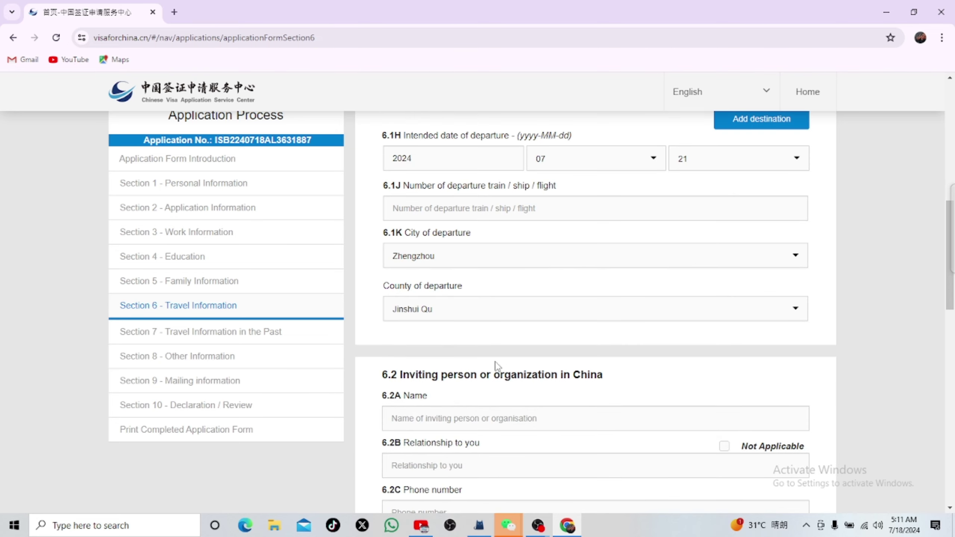
scroll(485, 403, "down", 3)
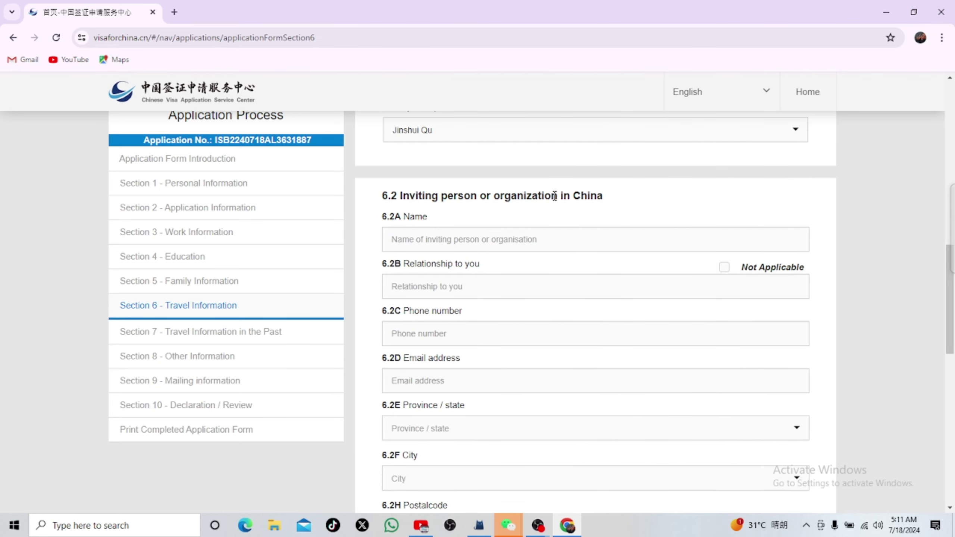
Step: Enter the inviting person's name, relationship 'teacher', phone number and e-mail address
left_click(422, 249)
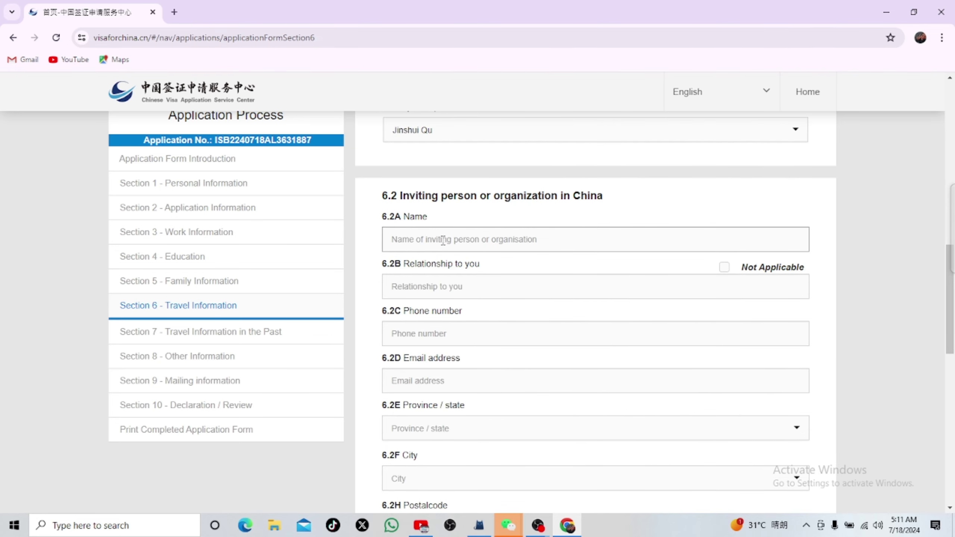
left_click(443, 241)
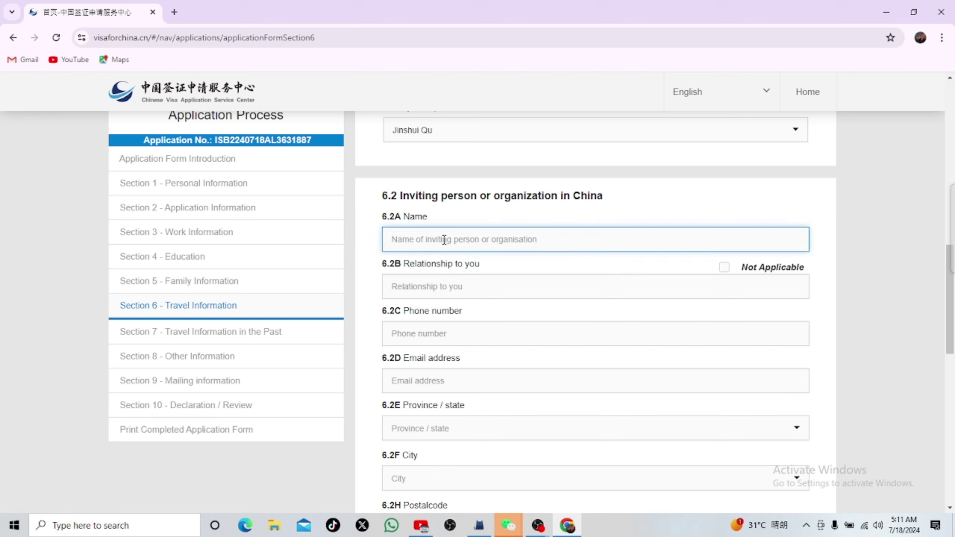
type("xyz")
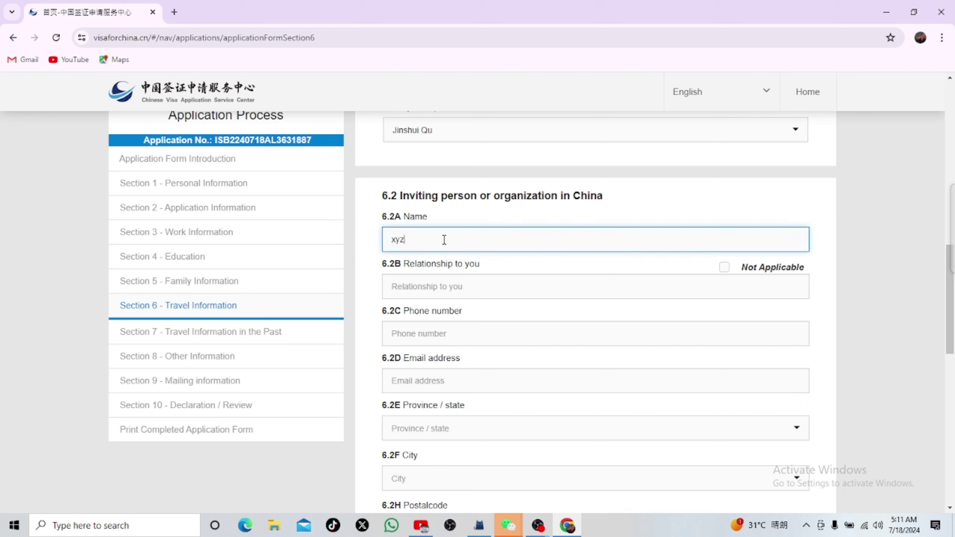
left_click(448, 285)
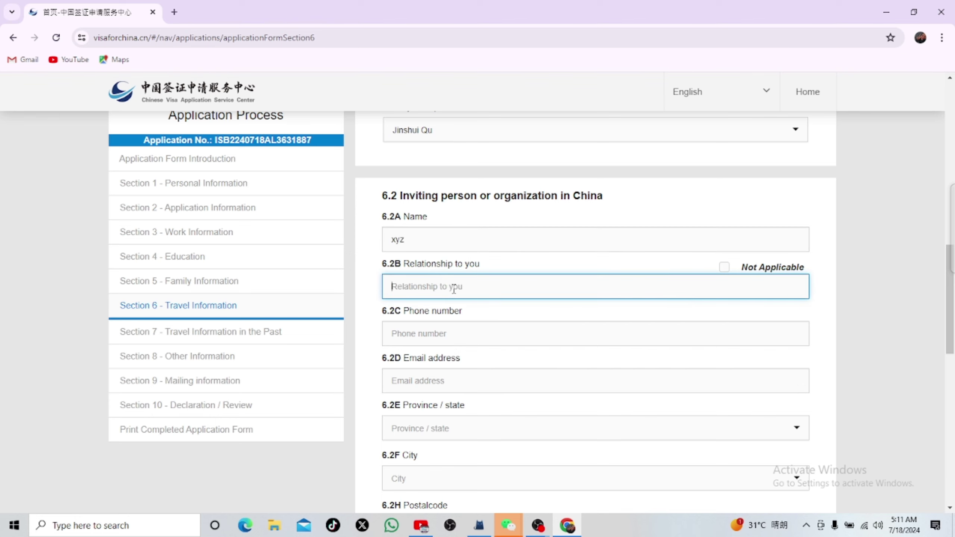
type("f")
left_click(455, 332)
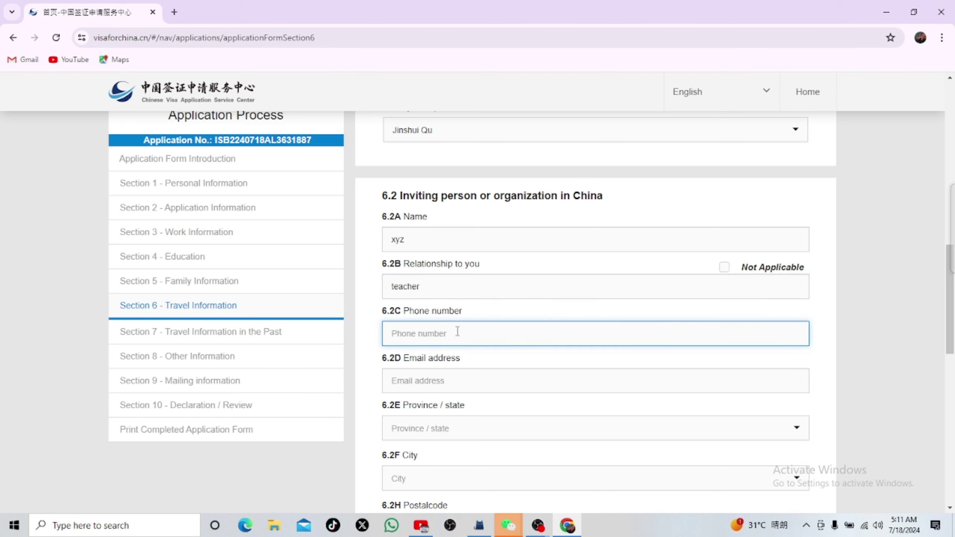
type("097777777")
left_click(450, 382)
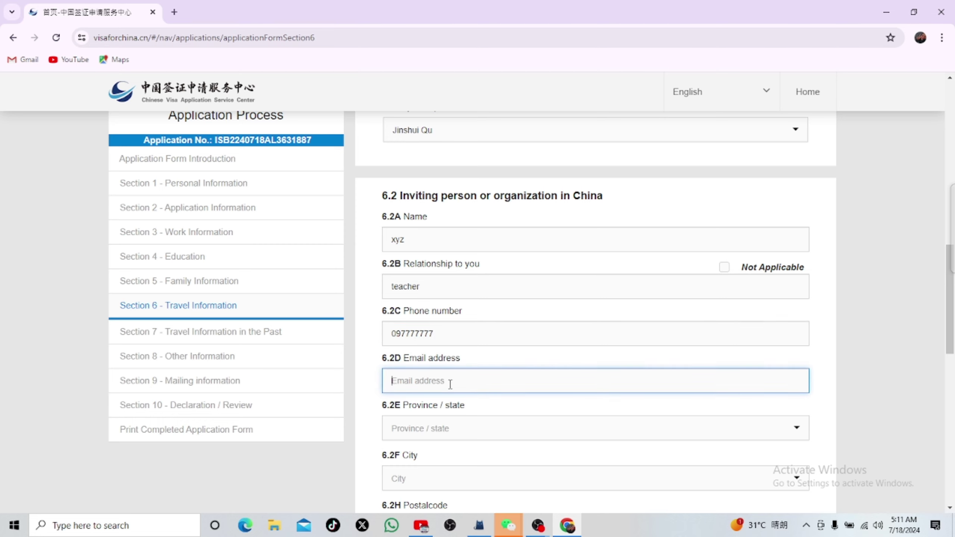
type("xyz@gmail.com")
Step: Set the inviting person's address to province HeNan, city Zhengzhou and destination Jinshui Qu
scroll(618, 312, "down", 1)
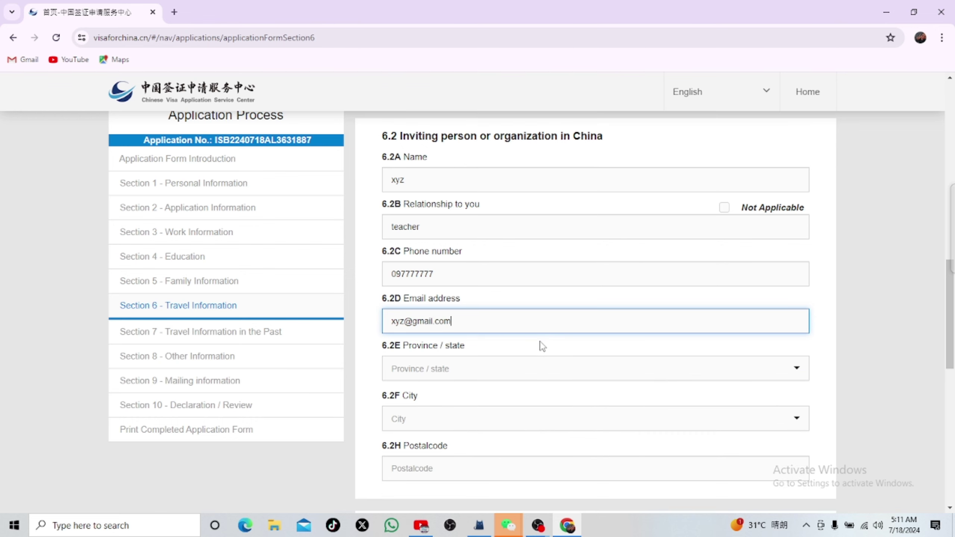
left_click(485, 374)
type("hen")
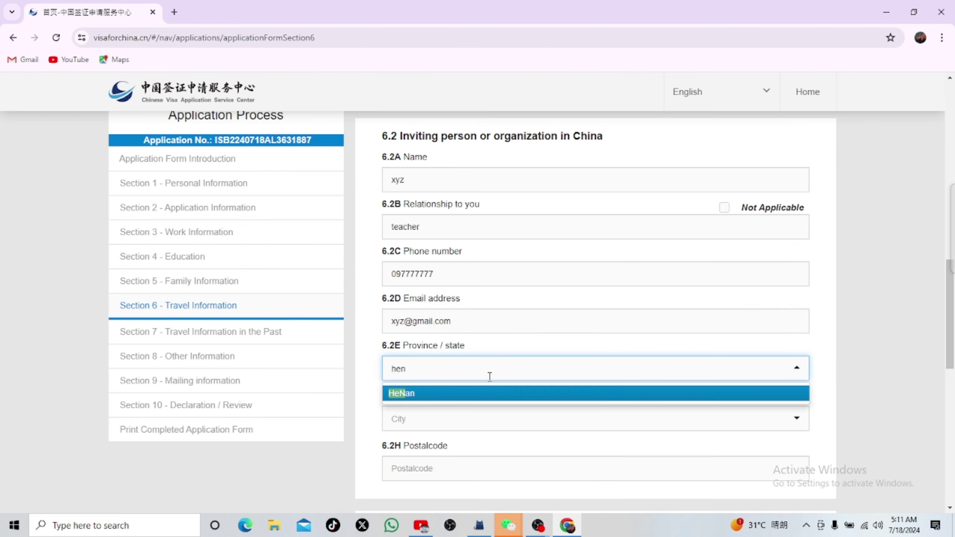
left_click(482, 395)
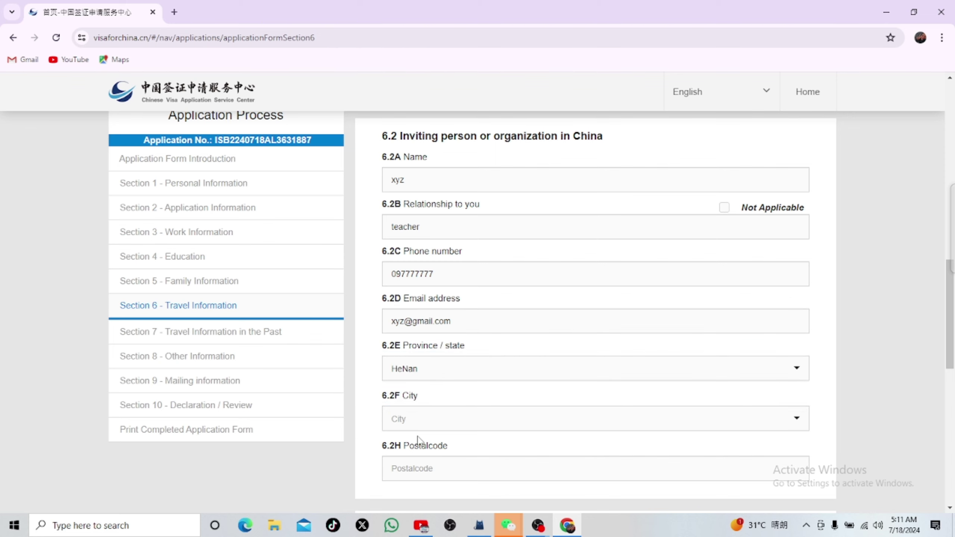
left_click(426, 421)
scroll(455, 420, "down", 4)
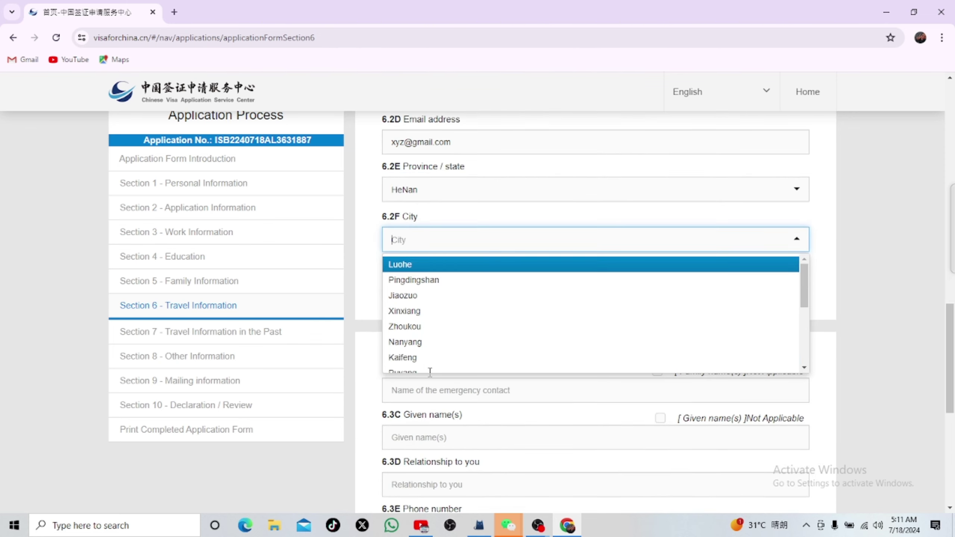
type("zh")
left_click(432, 297)
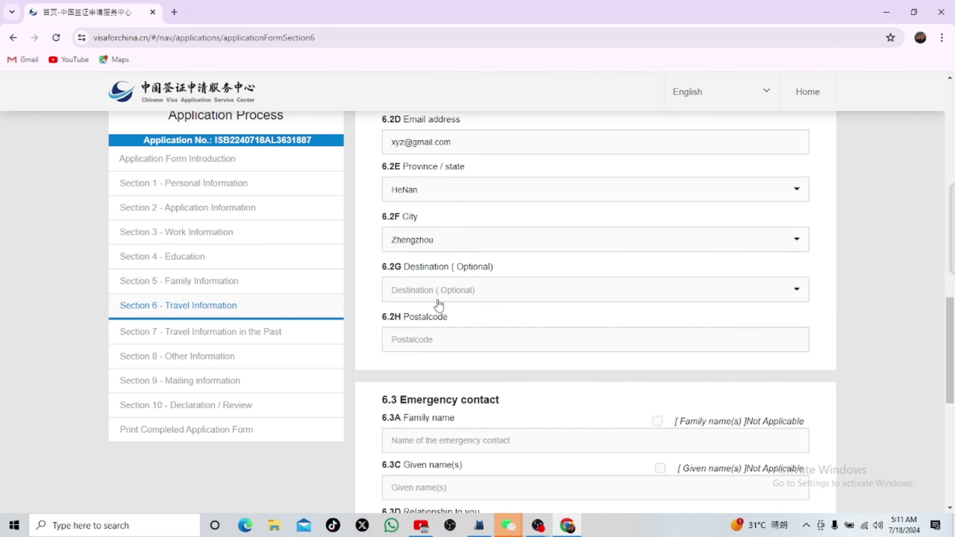
left_click(453, 294)
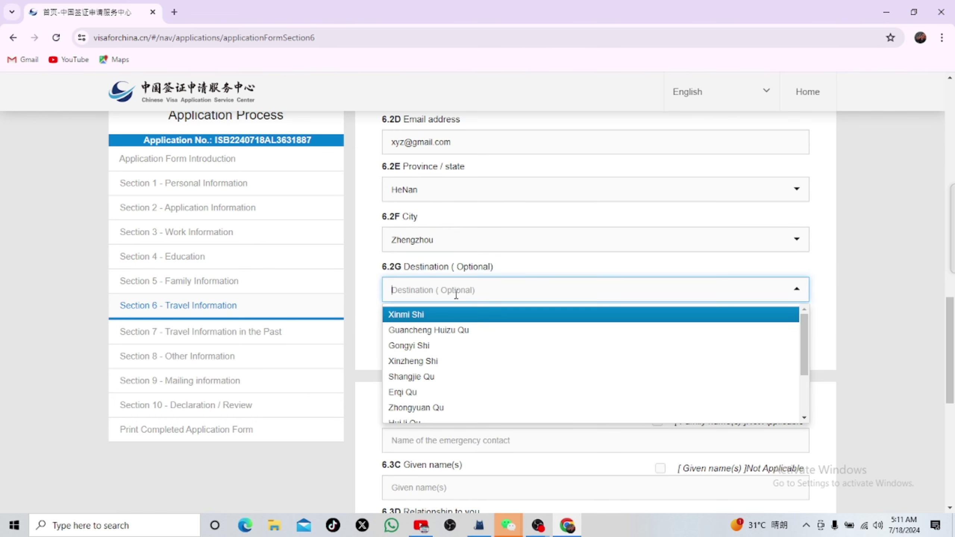
scroll(454, 365, "down", 3)
left_click(431, 397)
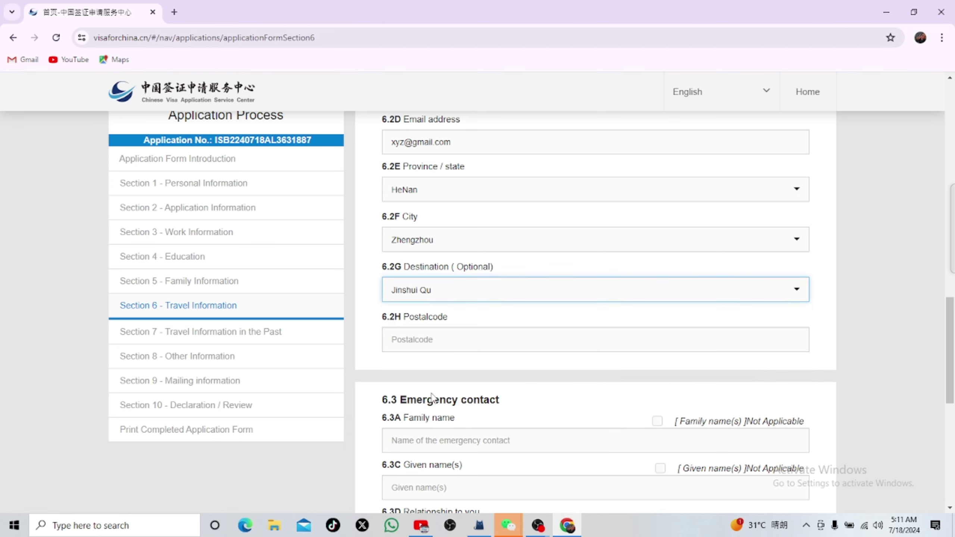
left_click(448, 337)
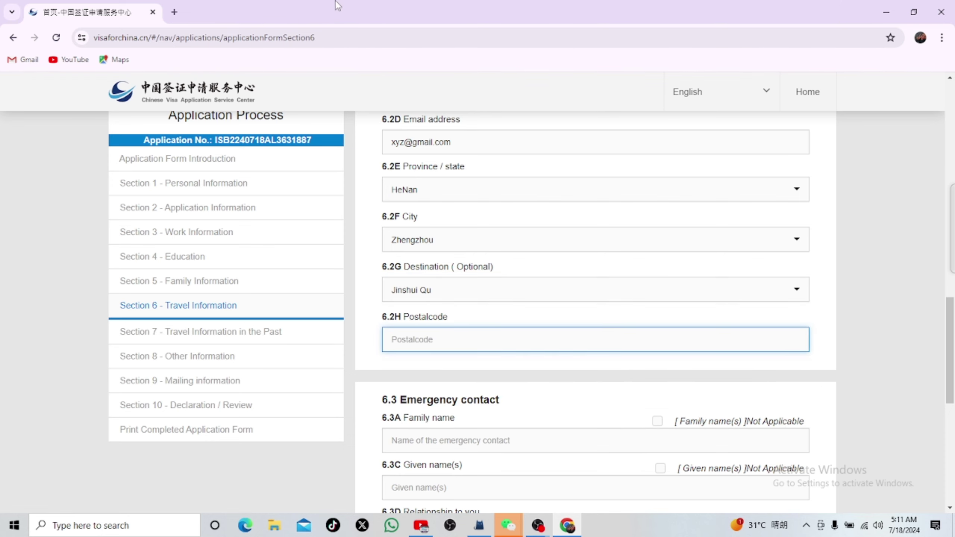
Step: Google 'postal code of zhengzhou' in a new tab, then return to the visa form
left_click(176, 12)
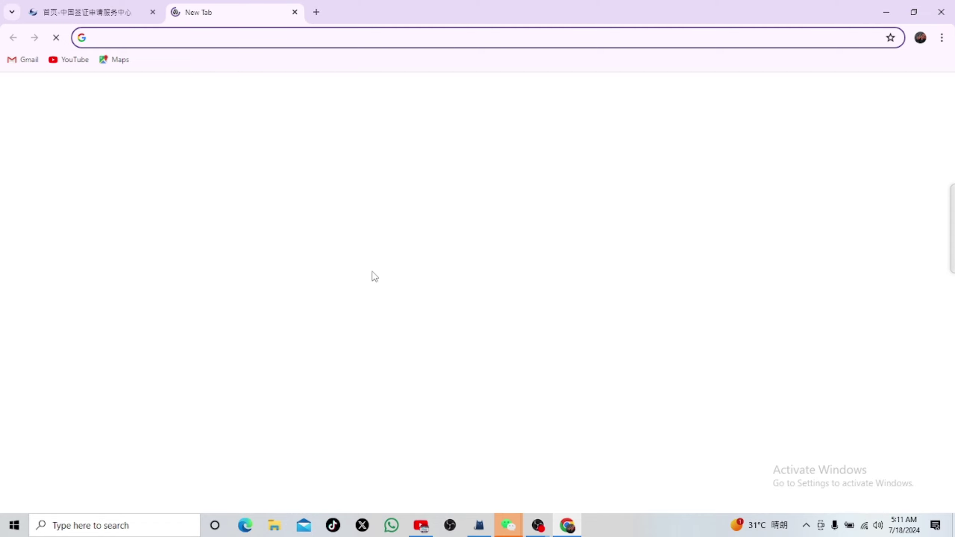
left_click(416, 243)
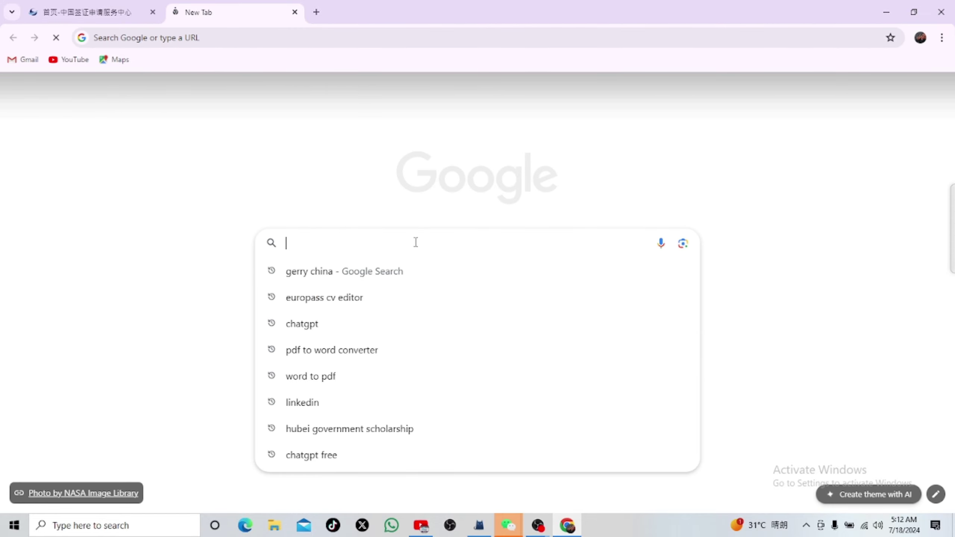
type("postal")
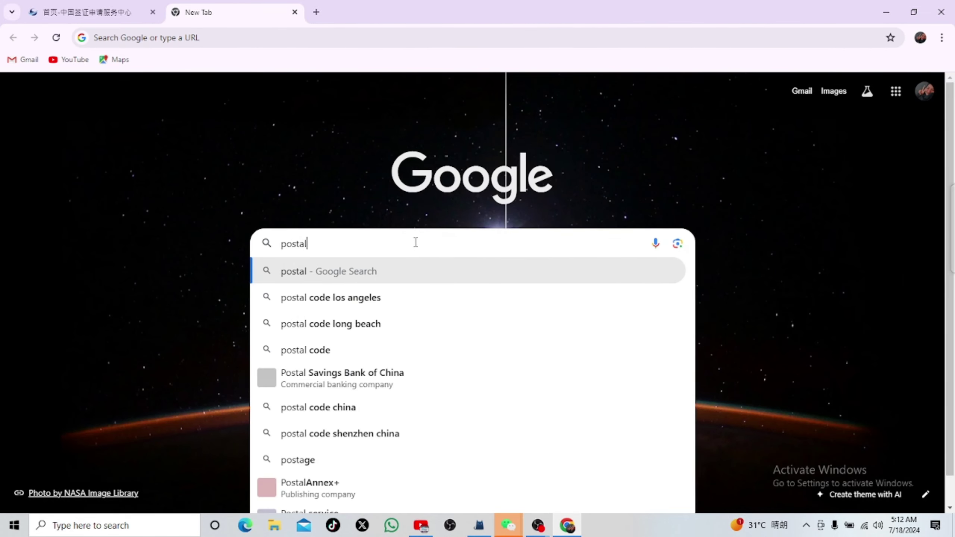
type(" code of zheng")
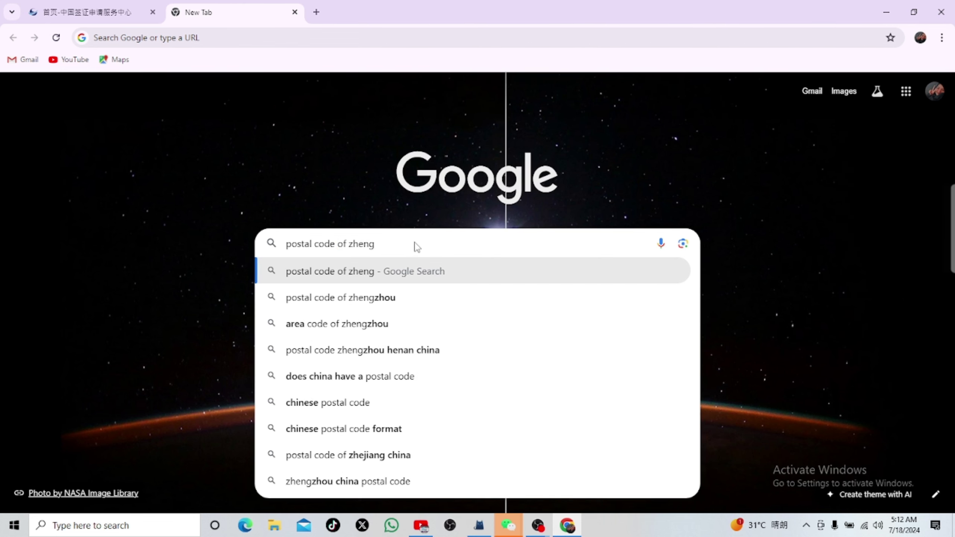
left_click(377, 301)
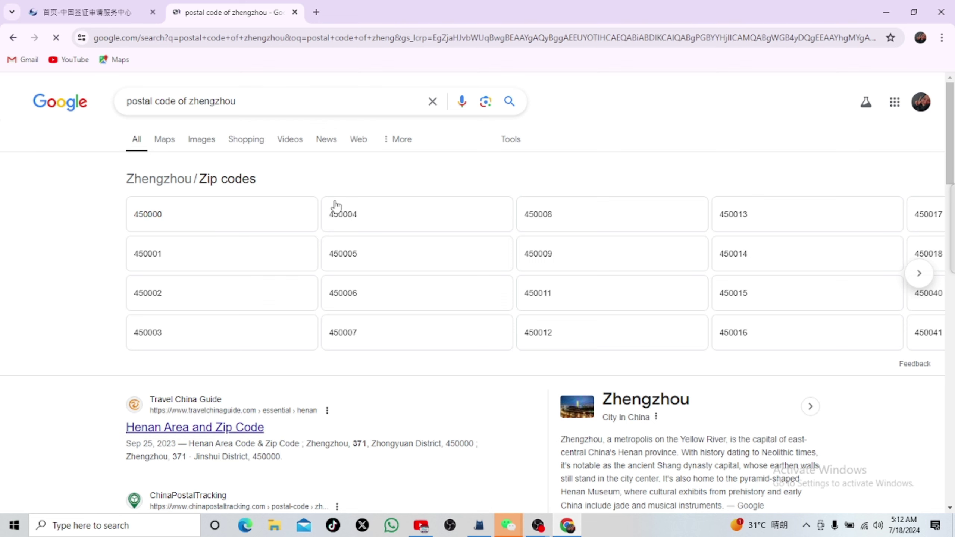
left_click(139, 13)
left_click(431, 346)
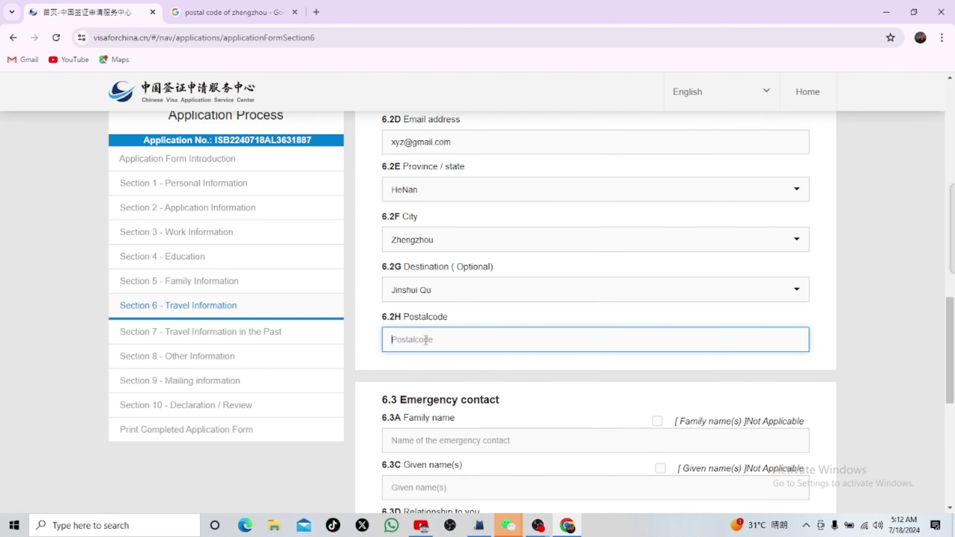
Step: Enter postal code 450000 and the emergency contact's family and given names
type("450000")
scroll(448, 345, "down", 3)
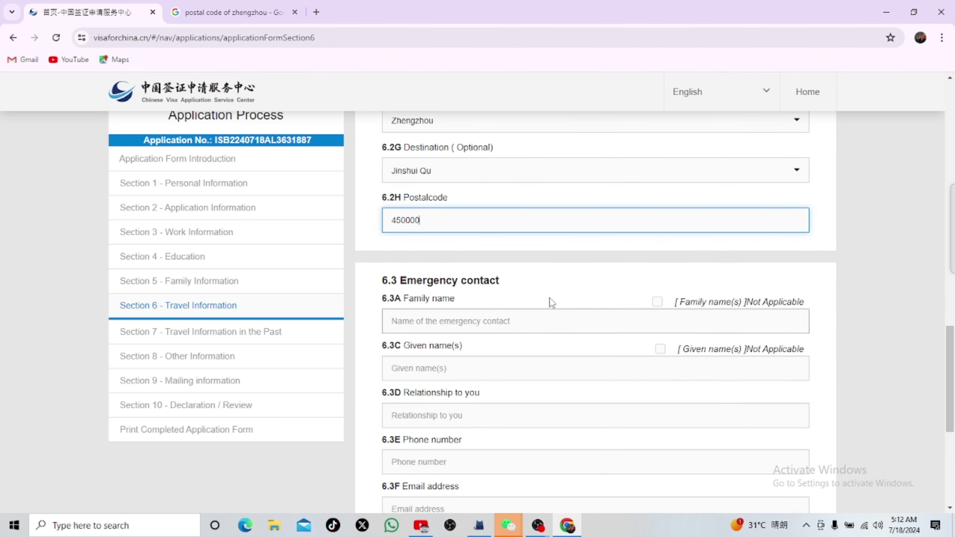
left_click(411, 325)
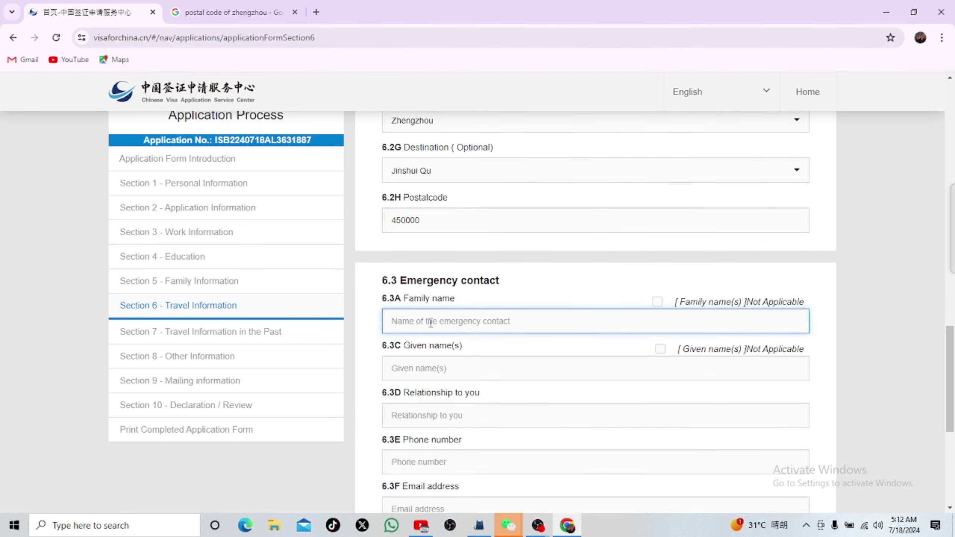
type("nhyy")
left_click(434, 368)
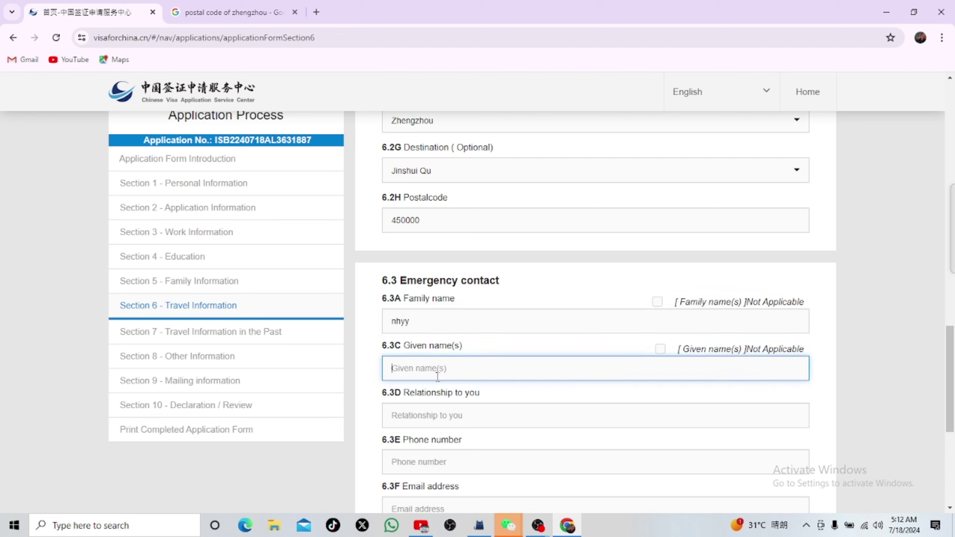
type("bnnh")
Step: Give the emergency contact the relationship 'father' and a phone number
left_click(424, 415)
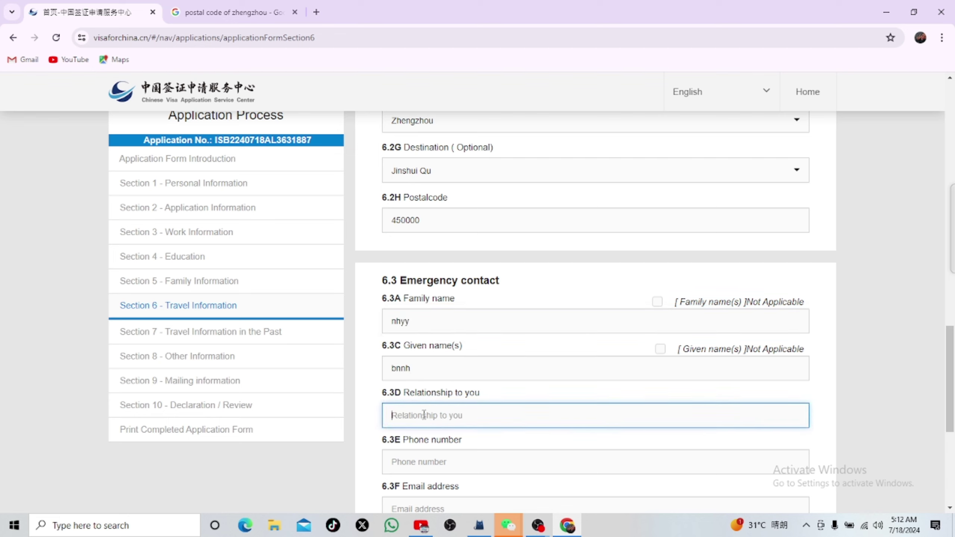
type("father")
scroll(465, 425, "down", 3)
left_click(457, 349)
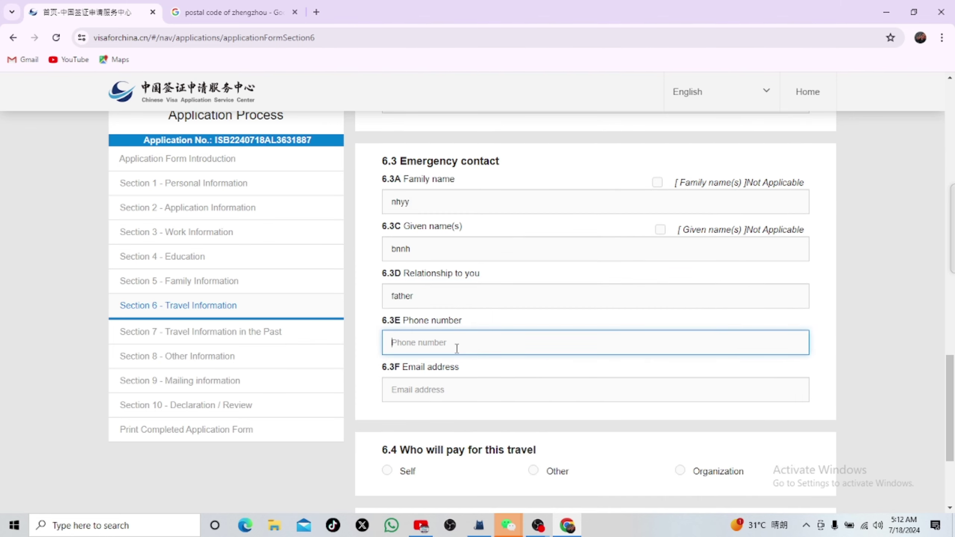
type("7655555")
left_click(448, 400)
scroll(530, 451, "down", 3)
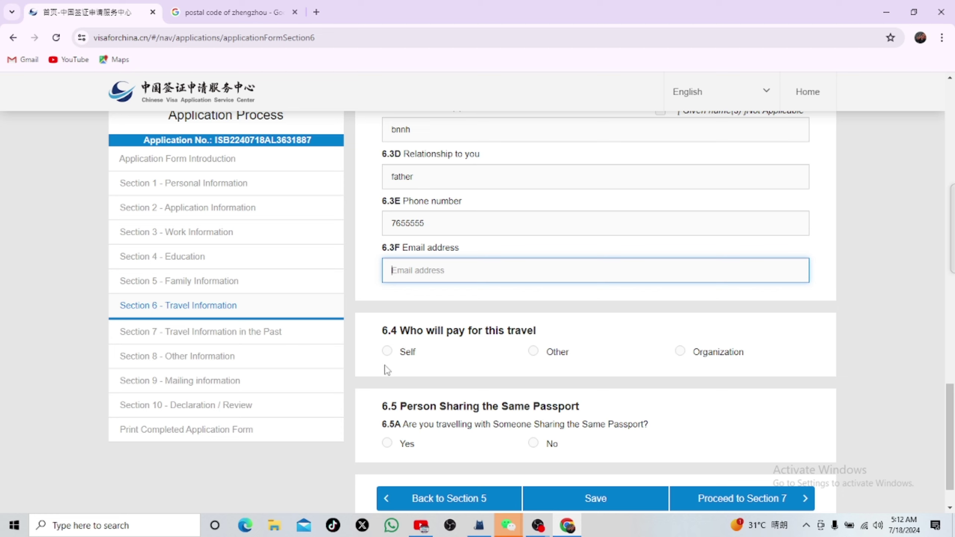
Step: Mark the trip as paid by Self and answer No to others on the same passport
left_click(387, 351)
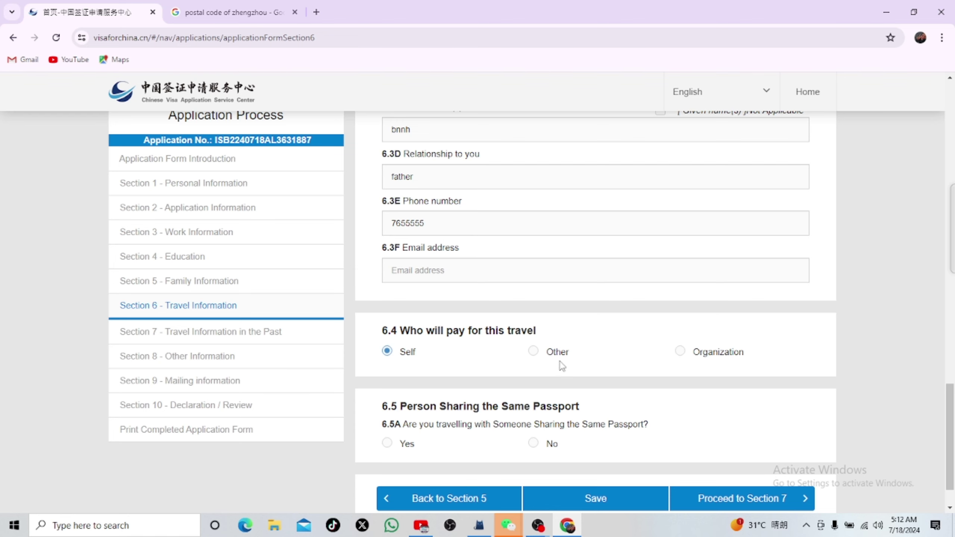
scroll(560, 361, "down", 2)
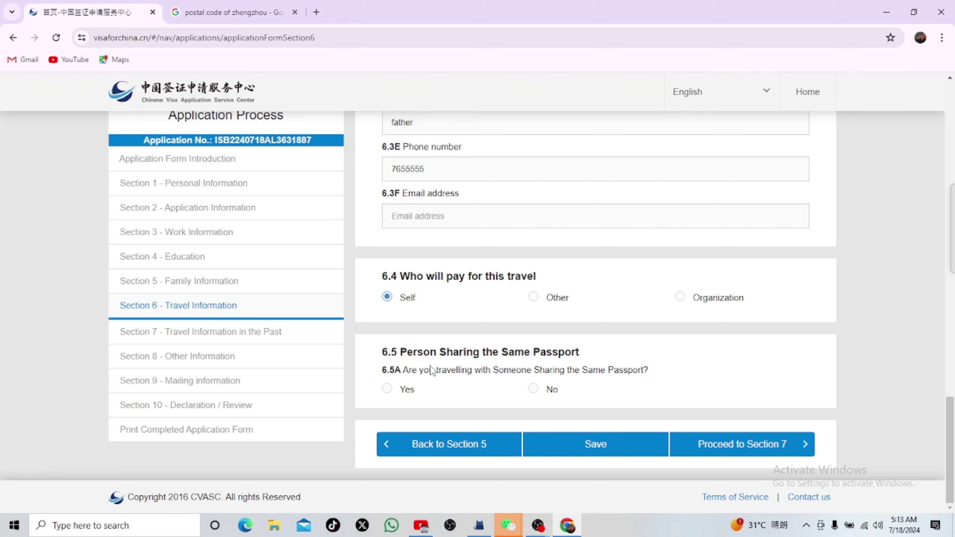
left_click(535, 390)
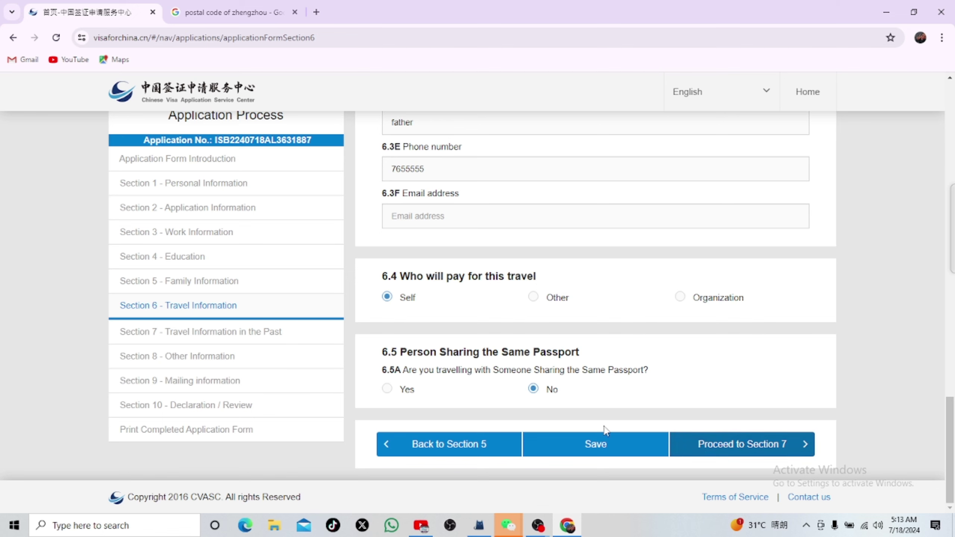
Step: Save Section 6 and continue to Section 7
left_click(630, 448)
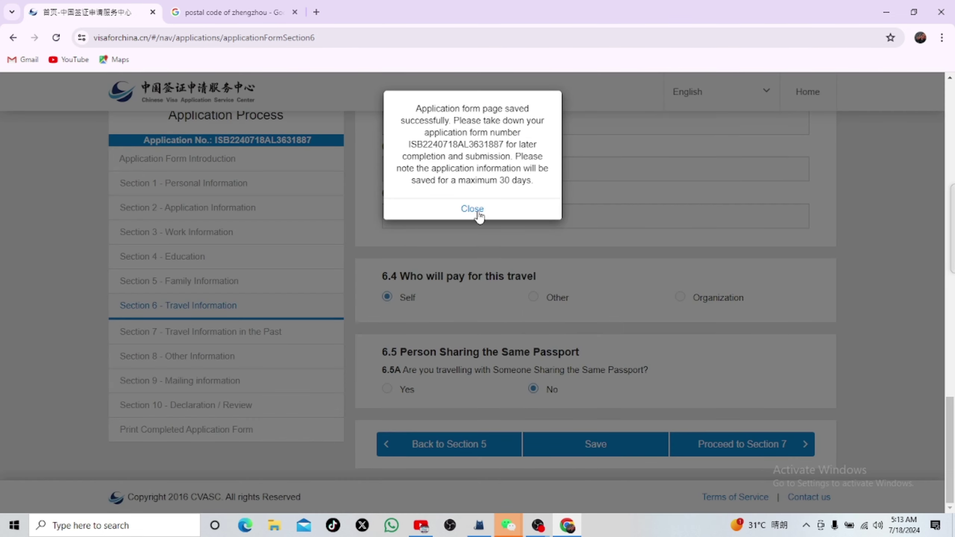
left_click(478, 213)
left_click(752, 448)
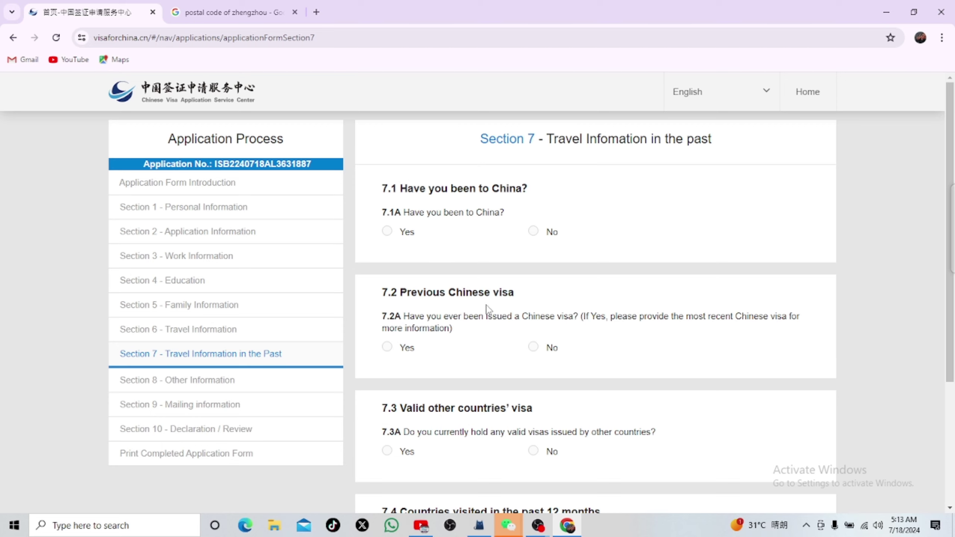
Step: Answer No to every Section 7 past-travel and visa question, save, and go to Section 8
left_click(533, 231)
scroll(438, 319, "down", 2)
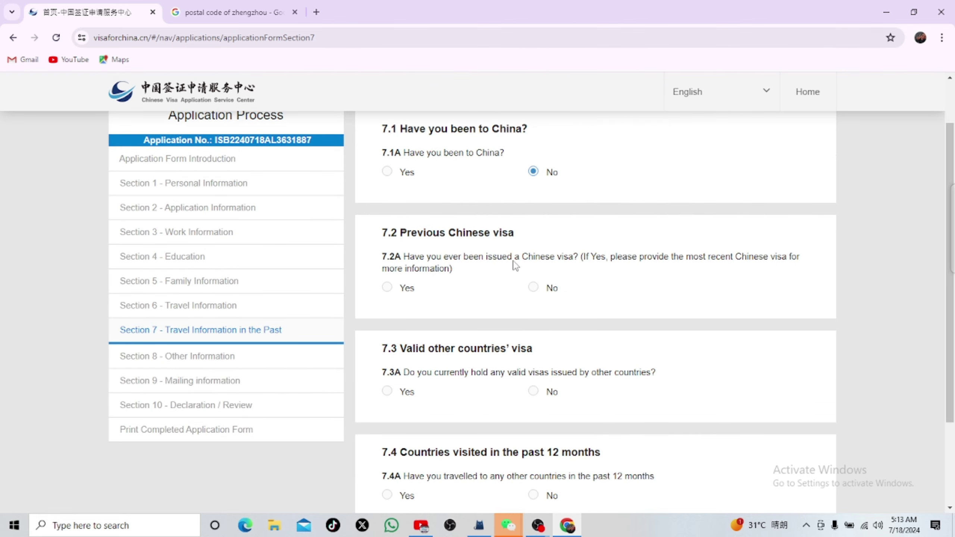
left_click(387, 288)
scroll(617, 338, "down", 4)
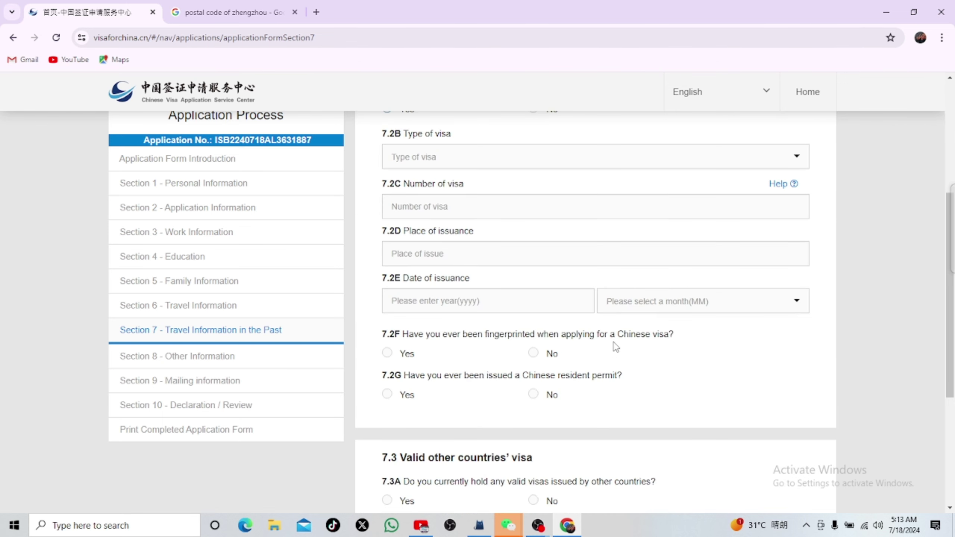
scroll(563, 245, "up", 3)
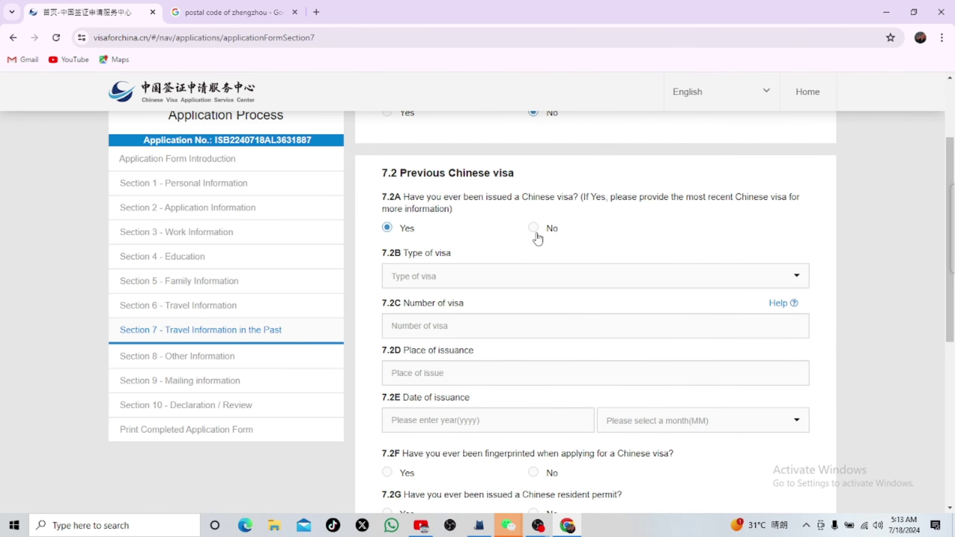
left_click(534, 228)
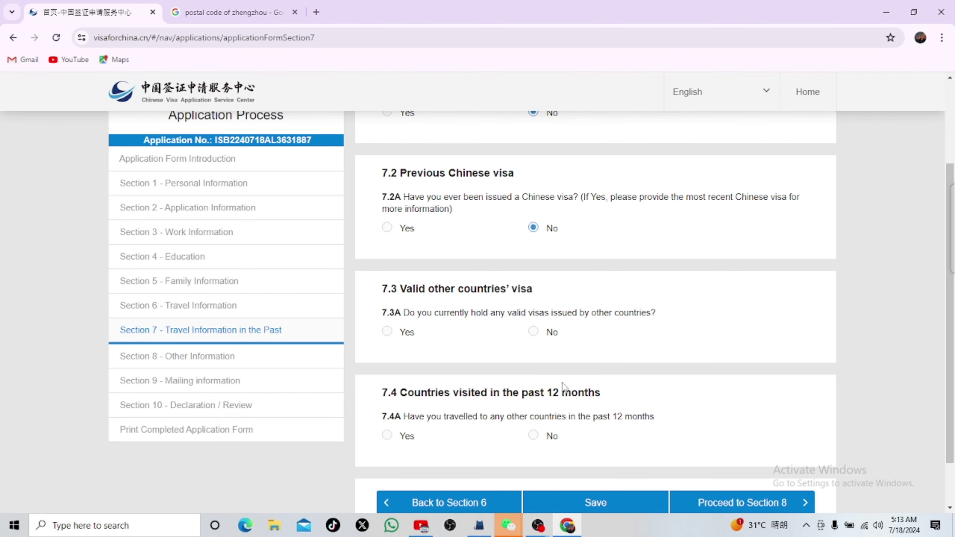
scroll(563, 386, "down", 2)
left_click(533, 273)
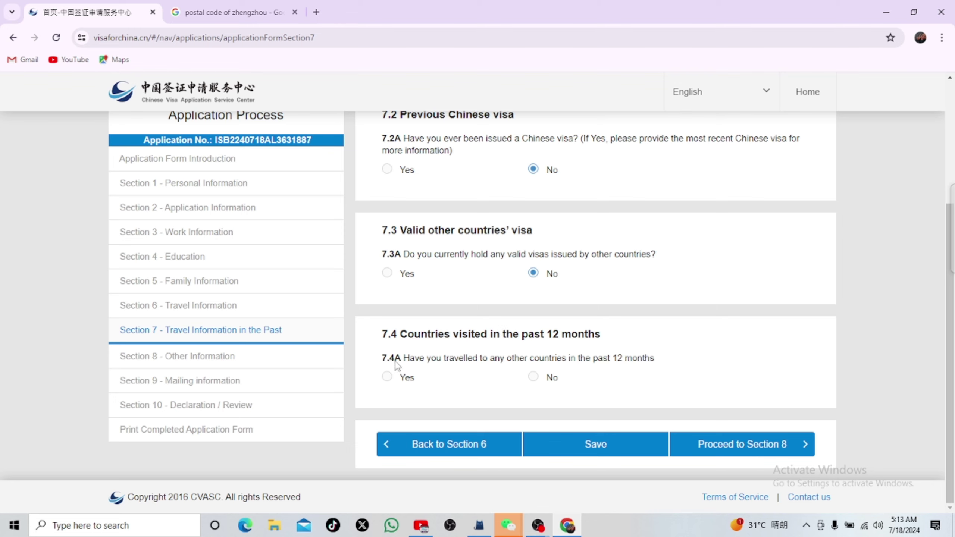
left_click(551, 377)
left_click(620, 448)
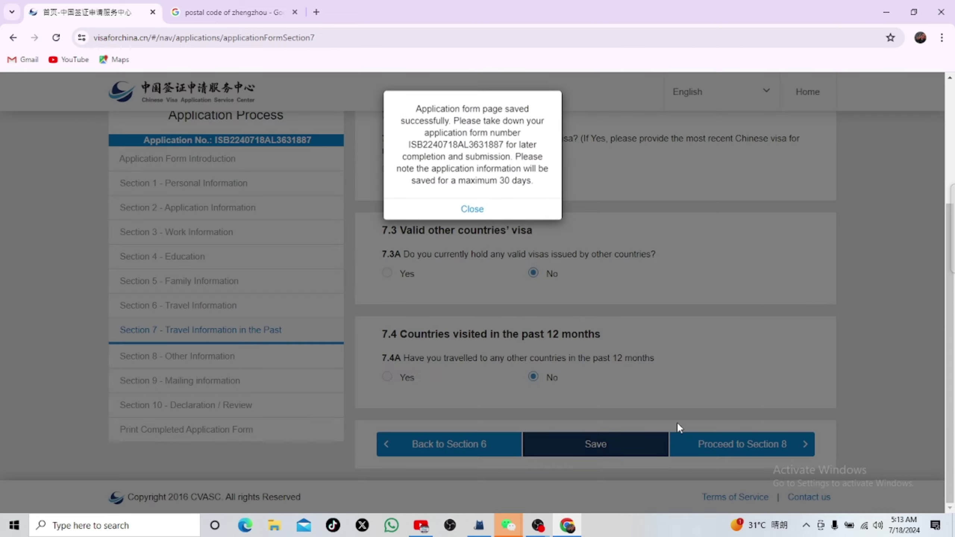
left_click(460, 211)
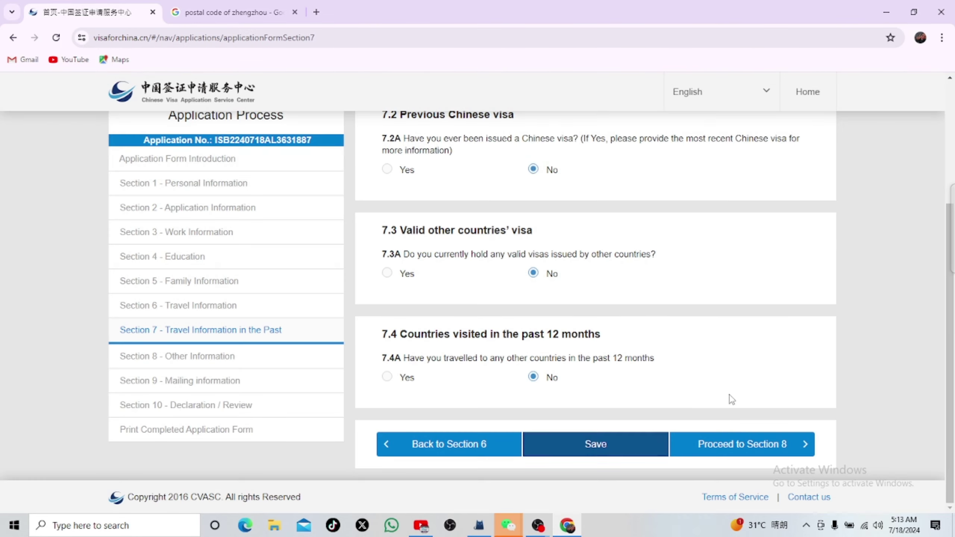
left_click(739, 444)
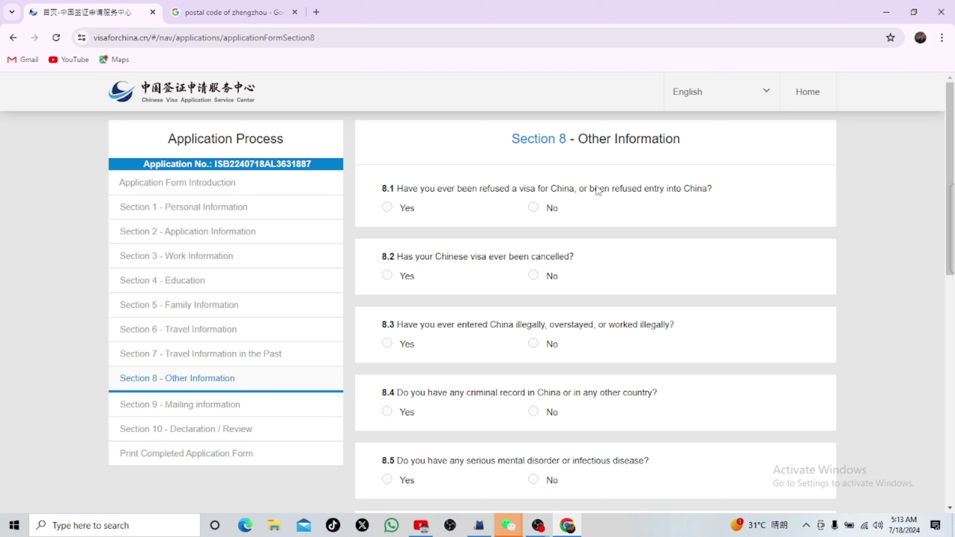
Step: Answer No to visa refusal, cancelled visa, illegal stay, serious disease and epidemic-area questions
left_click(533, 210)
left_click(533, 276)
left_click(533, 343)
scroll(488, 335, "down", 3)
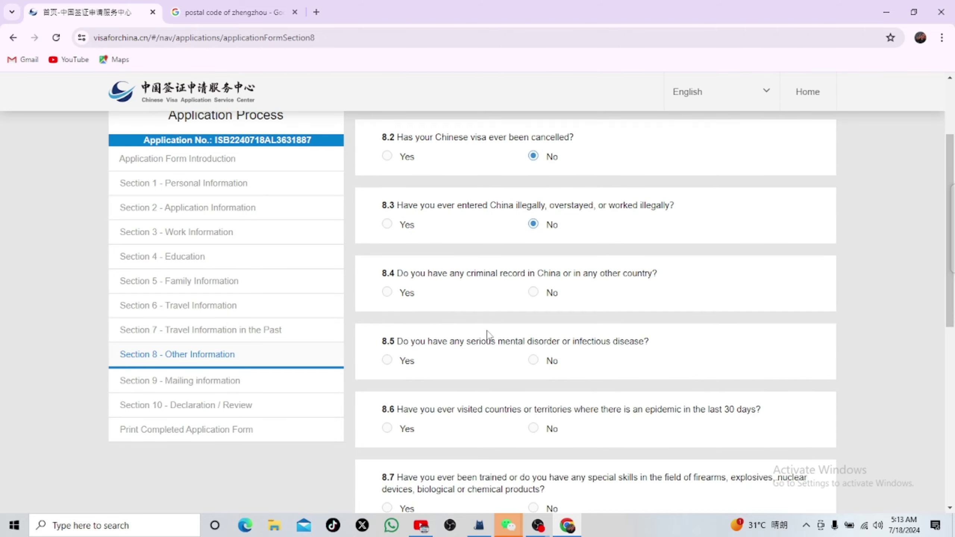
left_click(534, 362)
scroll(489, 368, "down", 3)
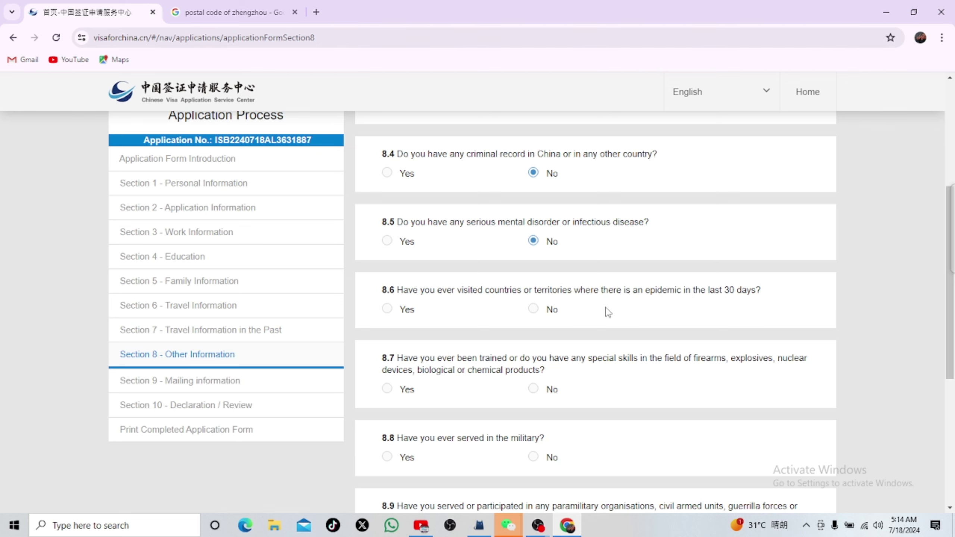
left_click(548, 319)
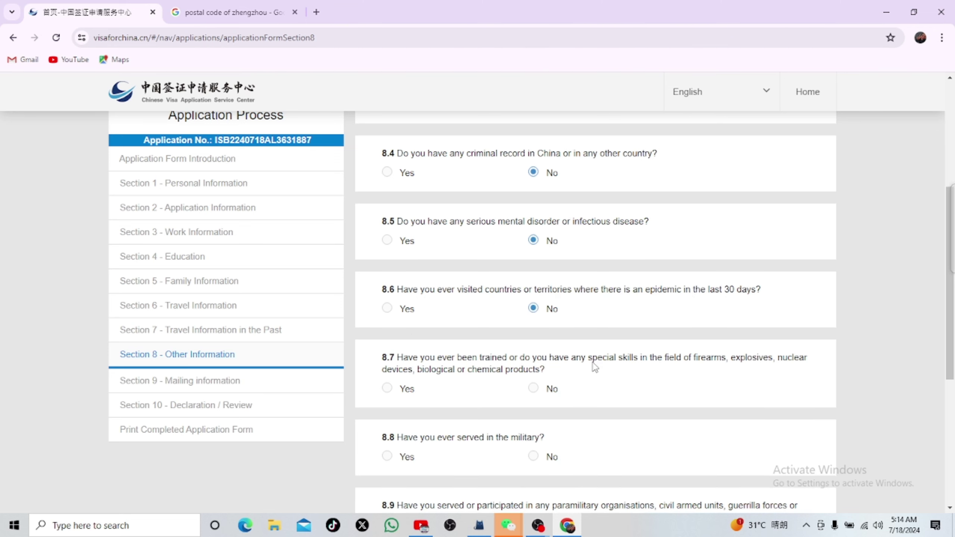
Step: Answer No to weapons skills, military service, charity work and other declarations, then save
scroll(594, 356, "down", 2)
left_click(534, 329)
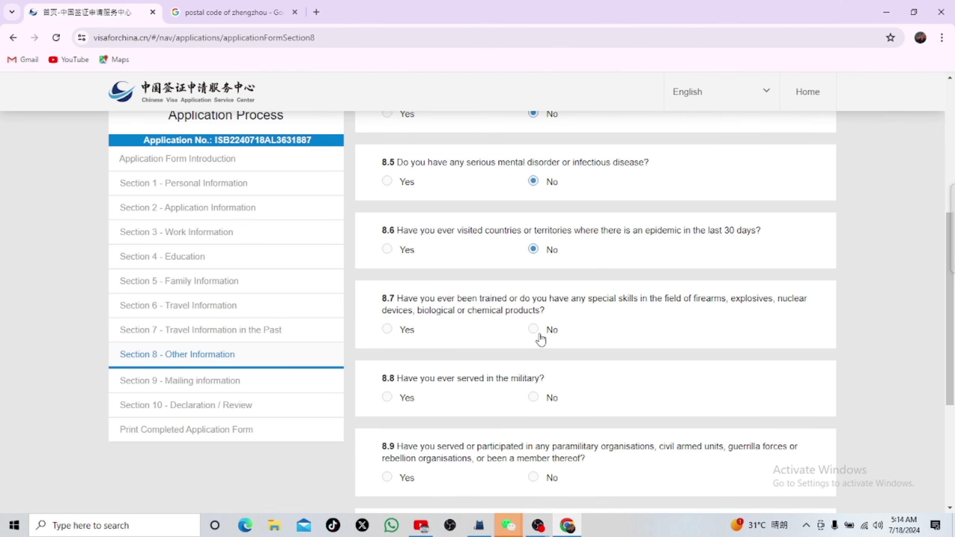
scroll(527, 376, "down", 3)
left_click(533, 278)
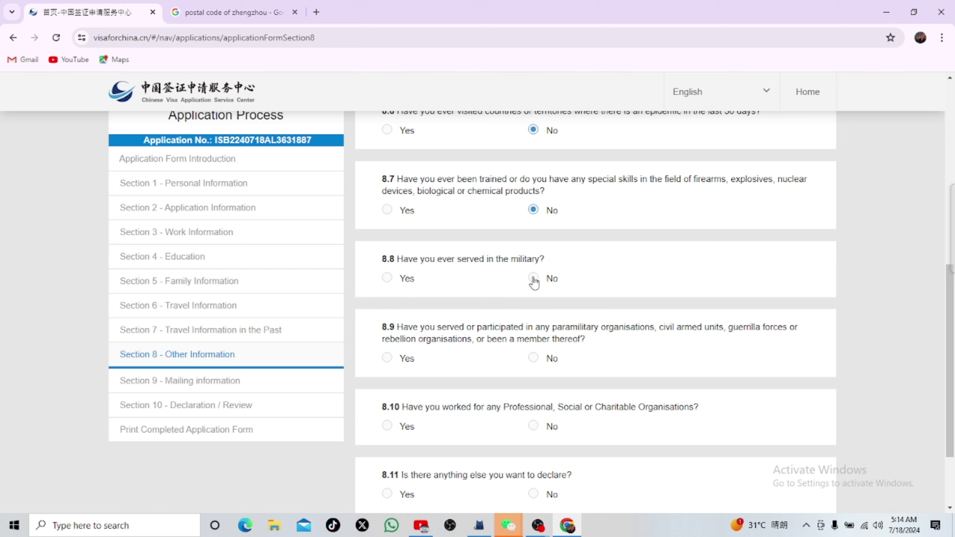
left_click(534, 426)
scroll(543, 421, "down", 3)
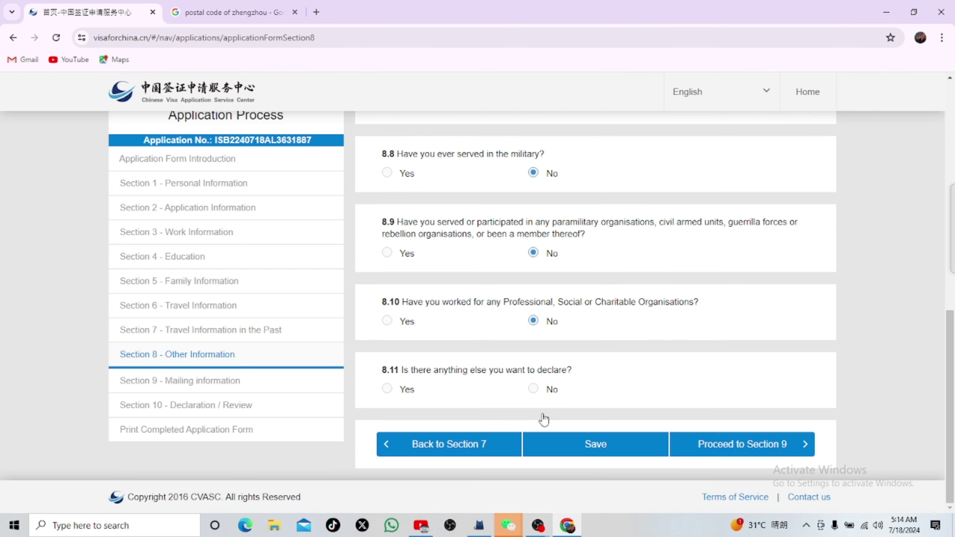
left_click(533, 391)
left_click(626, 444)
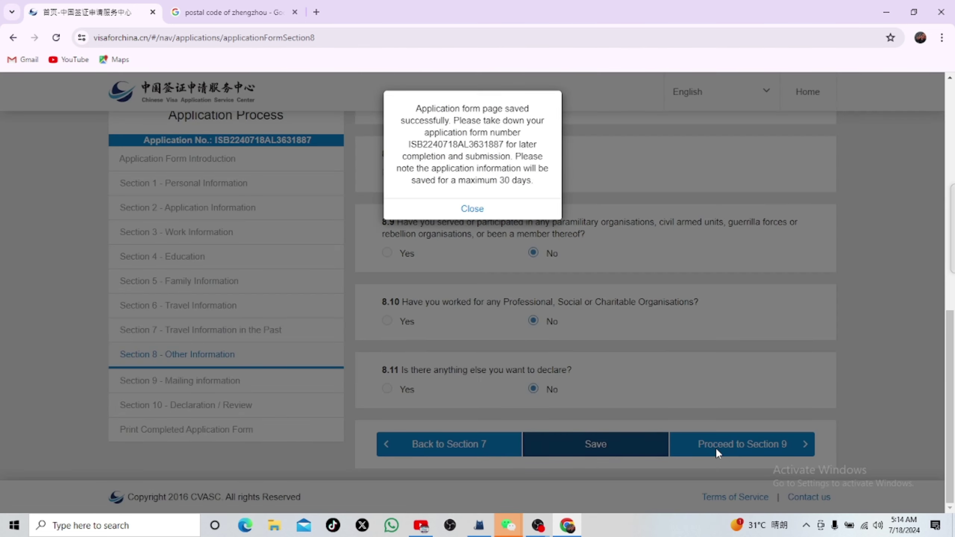
left_click(468, 208)
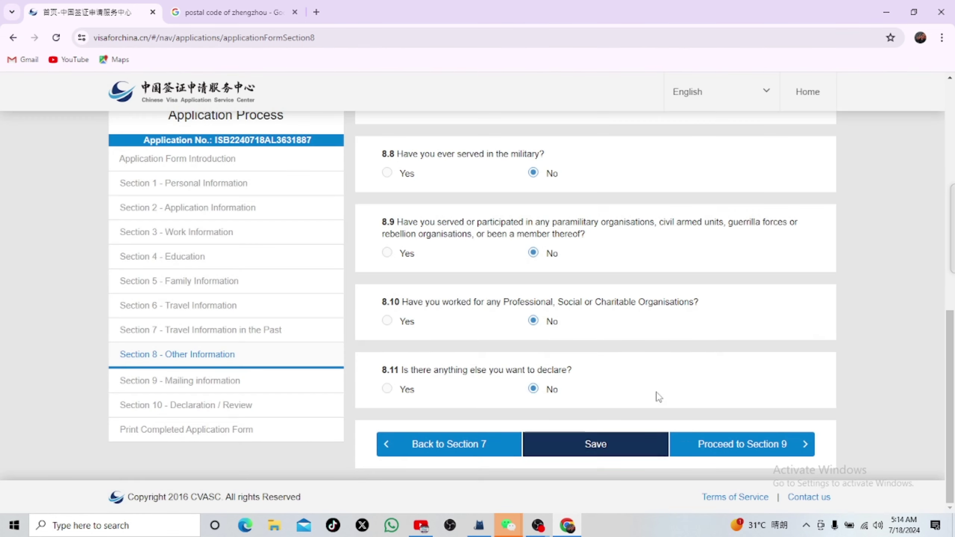
left_click(733, 448)
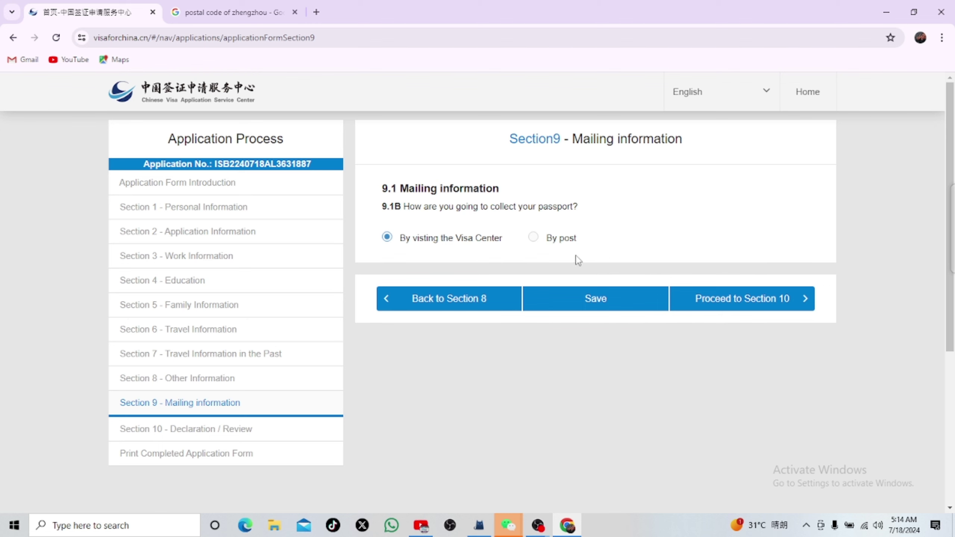
Step: Choose passport collection by visiting the Visa Center, save Section 9, and continue to Section 10
left_click(534, 237)
scroll(455, 324, "down", 3)
scroll(541, 270, "up", 2)
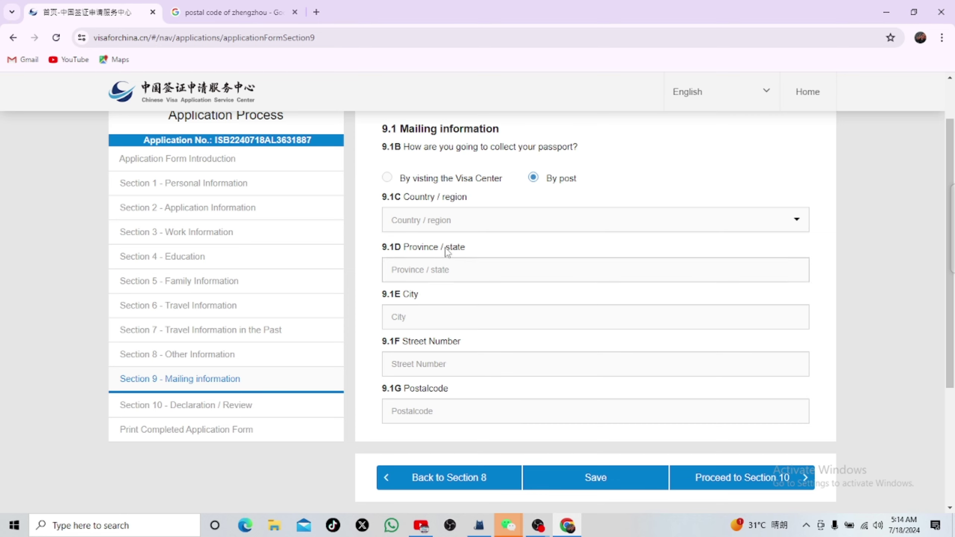
left_click(387, 178)
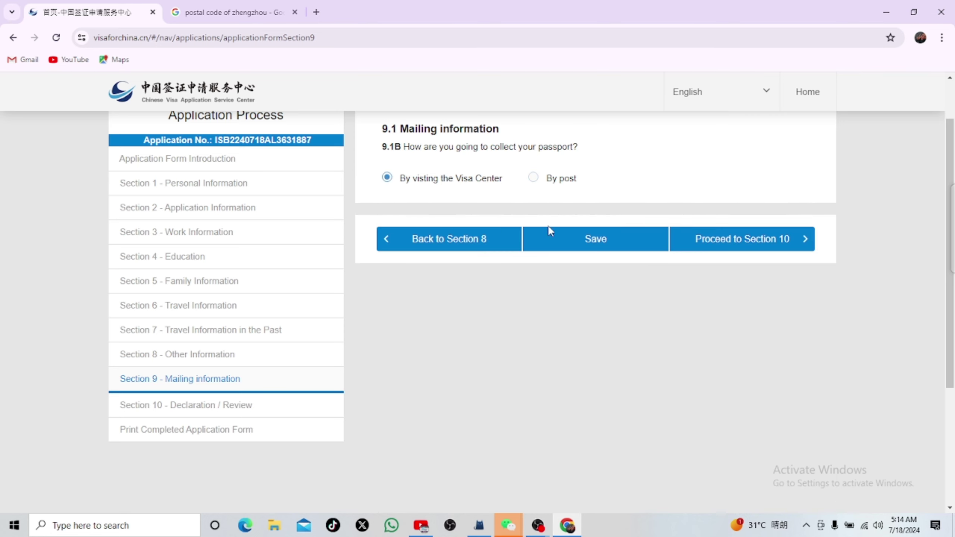
left_click(582, 237)
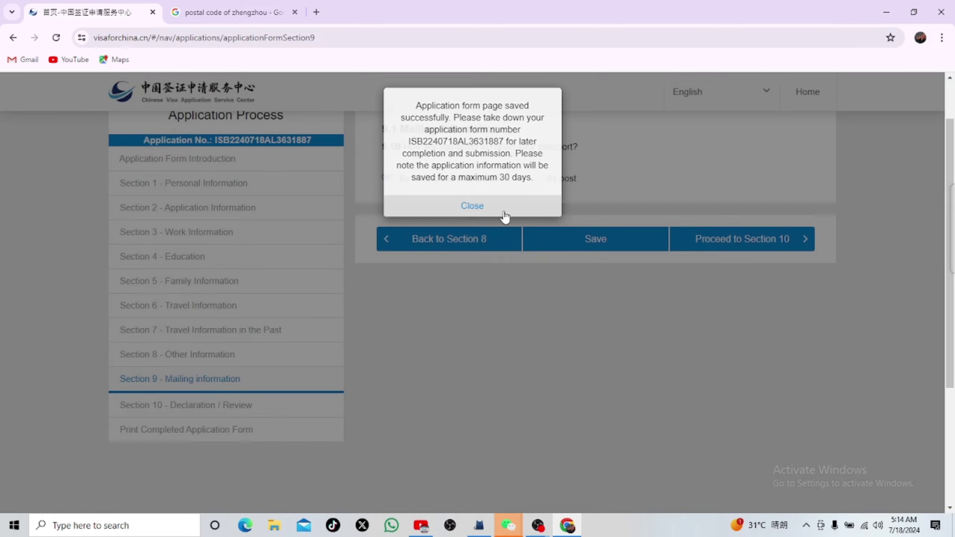
left_click(505, 212)
left_click(704, 238)
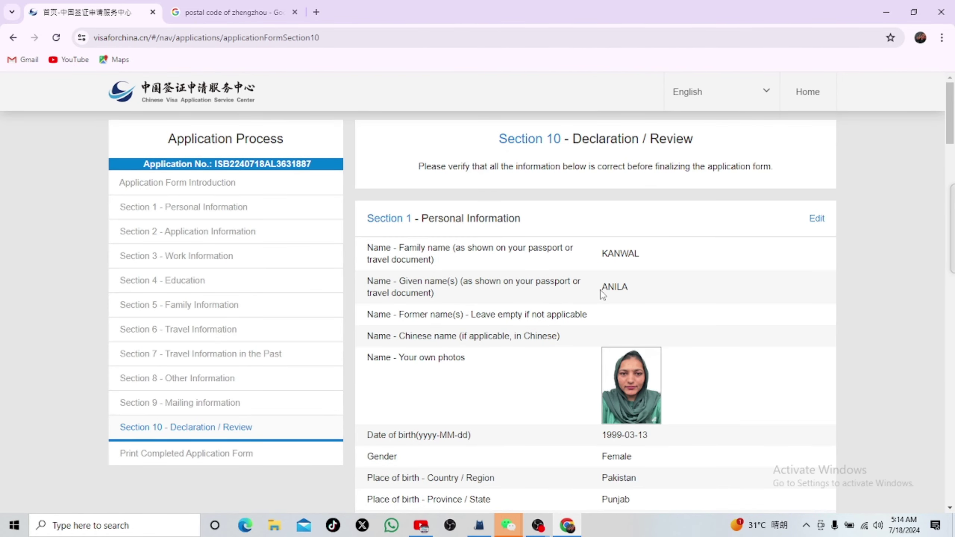
Step: Scroll through the Section 10 review of all saved answers down to the 10.1A Declaration
scroll(602, 293, "down", 3)
scroll(699, 265, "down", 3)
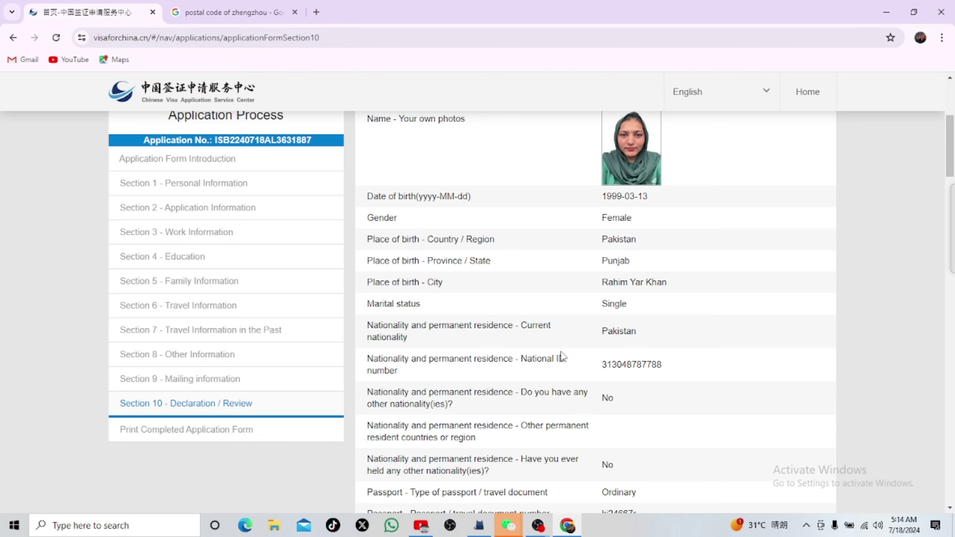
scroll(561, 355, "down", 5)
scroll(613, 358, "down", 3)
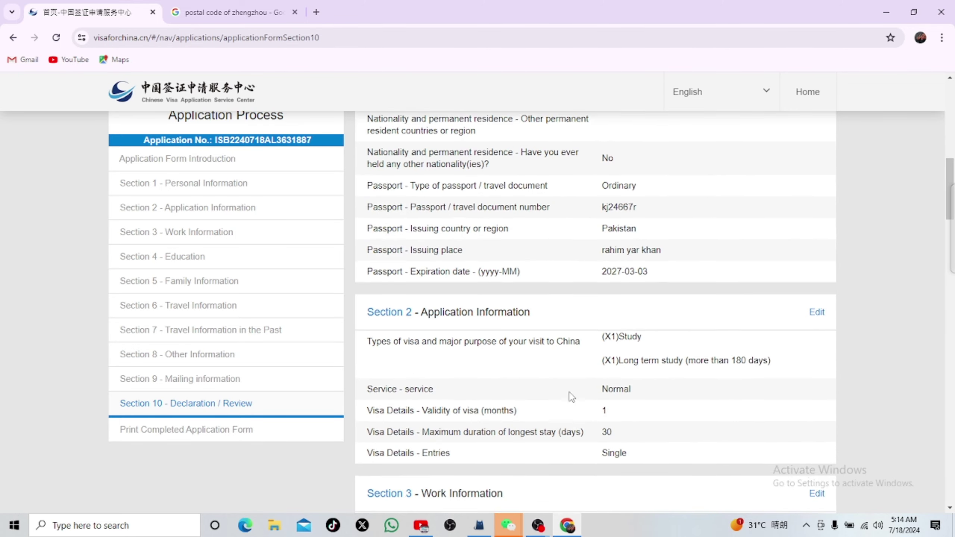
scroll(571, 396, "down", 5)
scroll(602, 343, "down", 15)
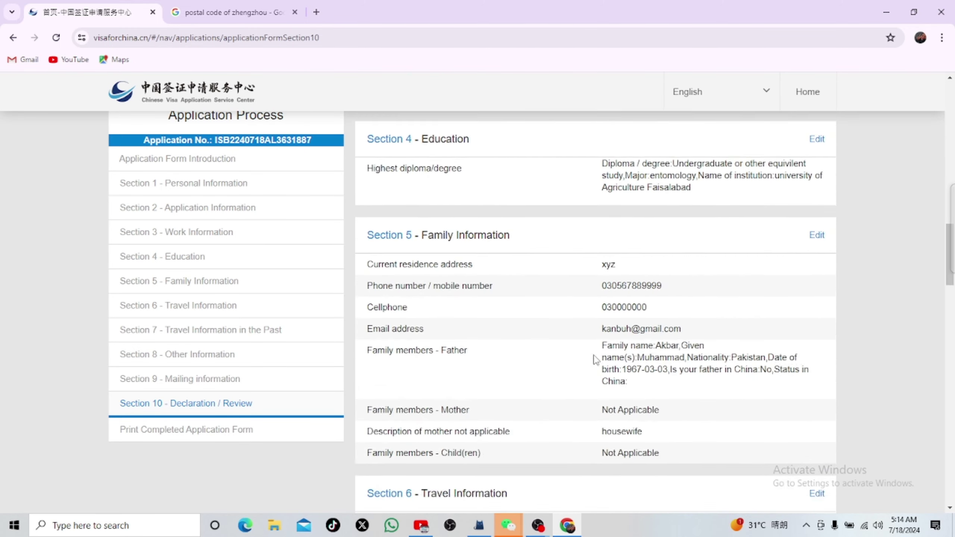
scroll(526, 374, "down", 6)
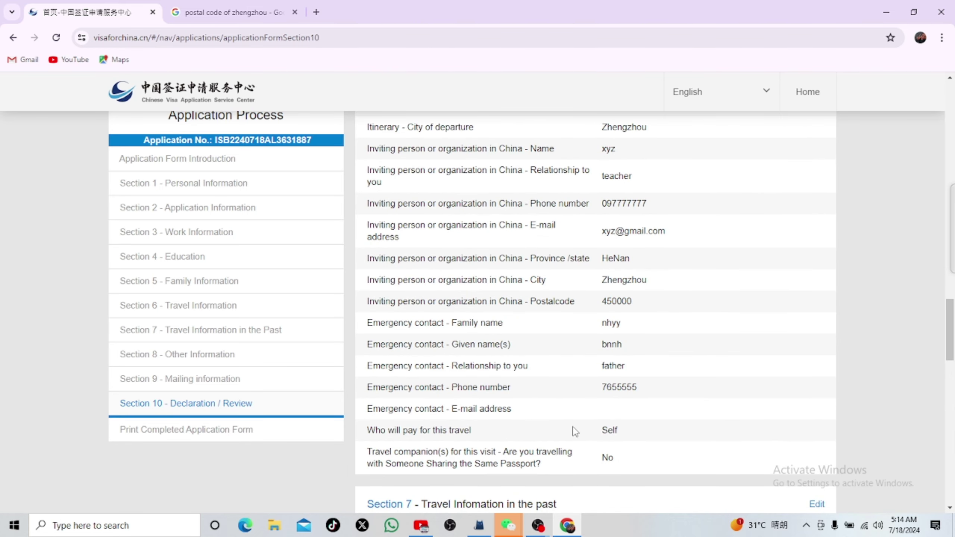
scroll(517, 373, "down", 8)
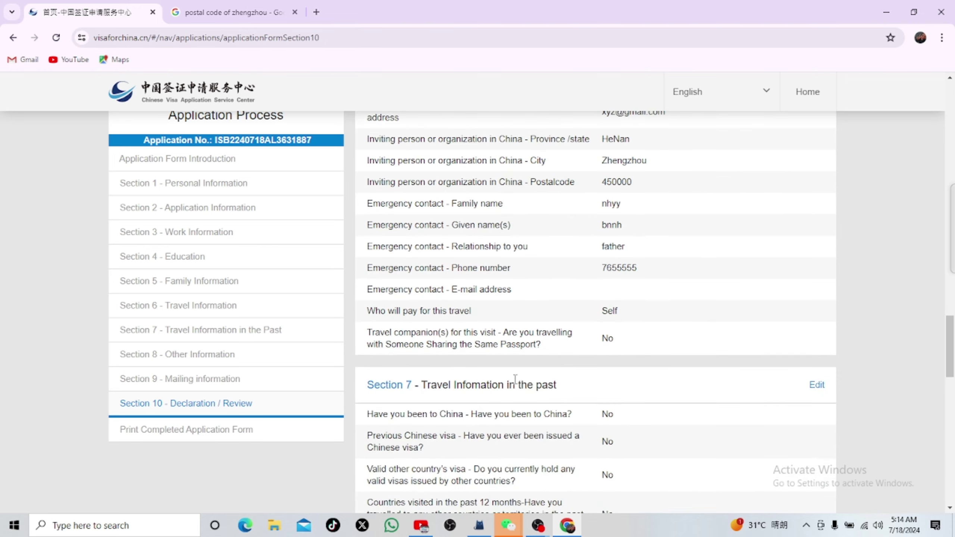
scroll(511, 386, "down", 19)
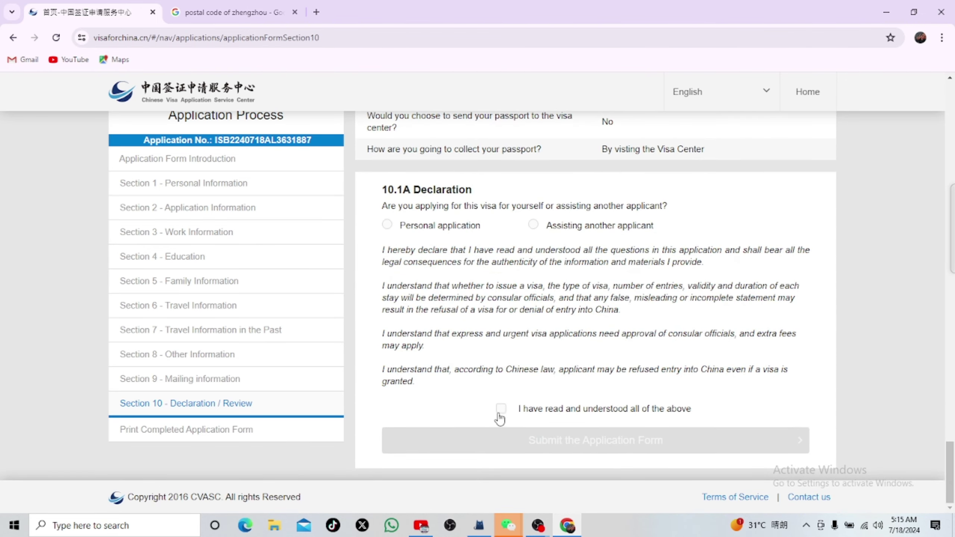
Step: Mark it a Personal application, tick the declaration, and submit and confirm the form
scroll(629, 262, "up", 3)
scroll(480, 376, "down", 2)
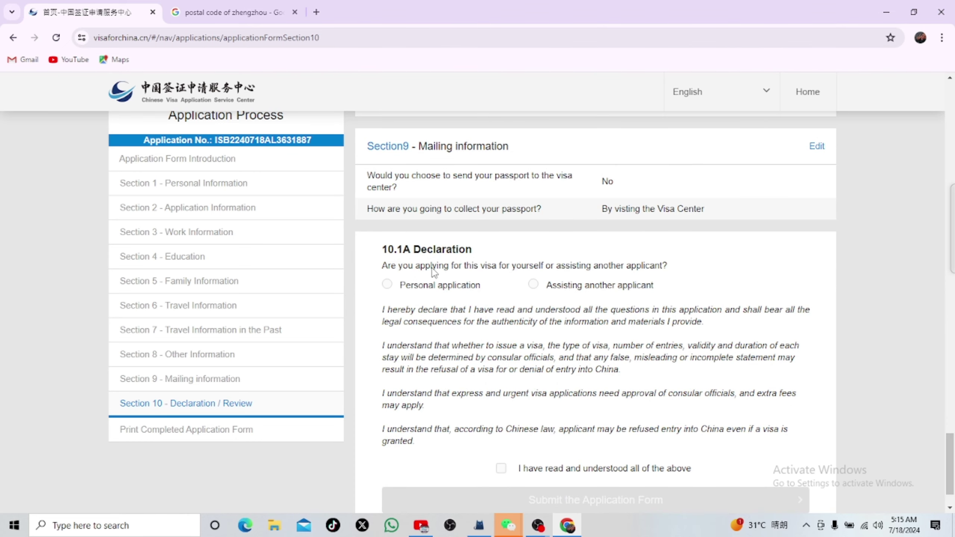
left_click(390, 288)
scroll(554, 390, "down", 2)
left_click(500, 409)
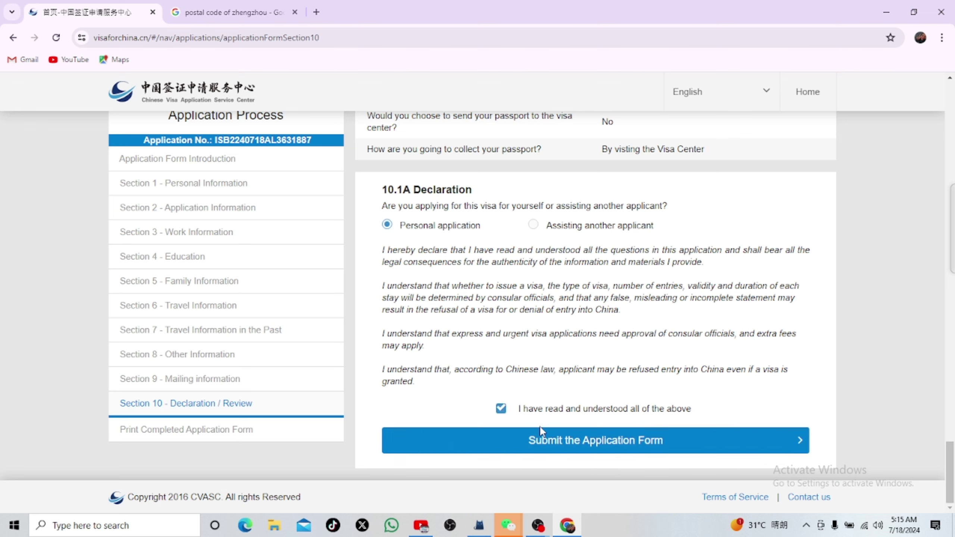
left_click(556, 437)
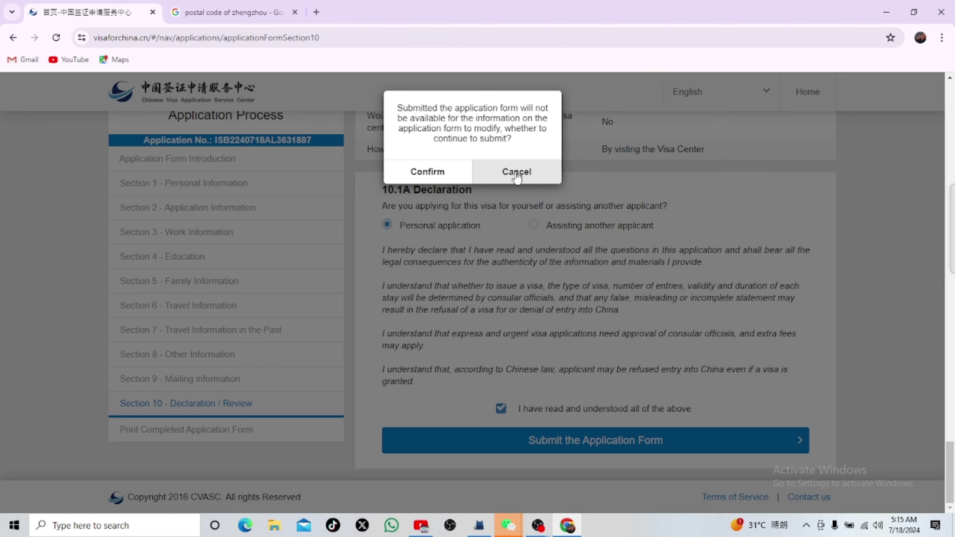
left_click(426, 170)
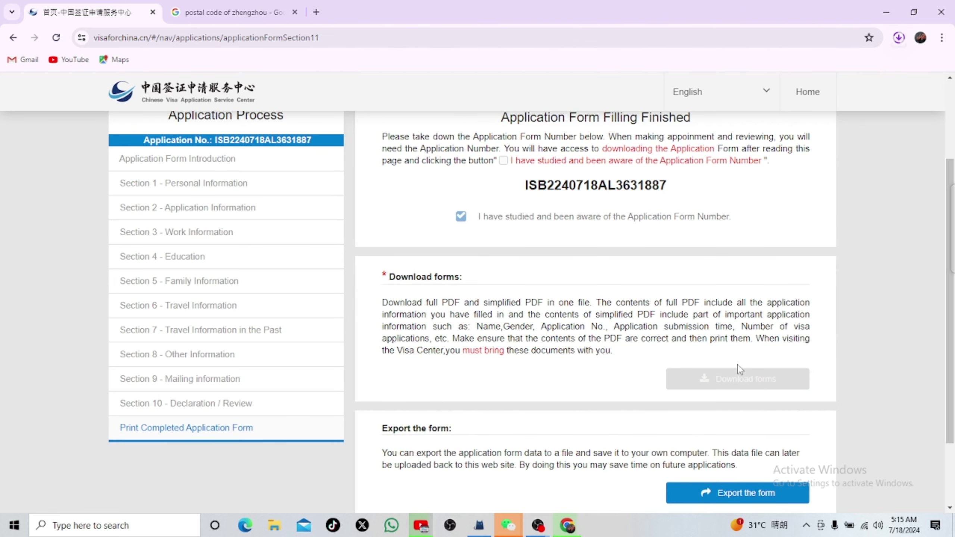
Step: Download the completed visa application forms from the finished page showing the application number
left_click(738, 368)
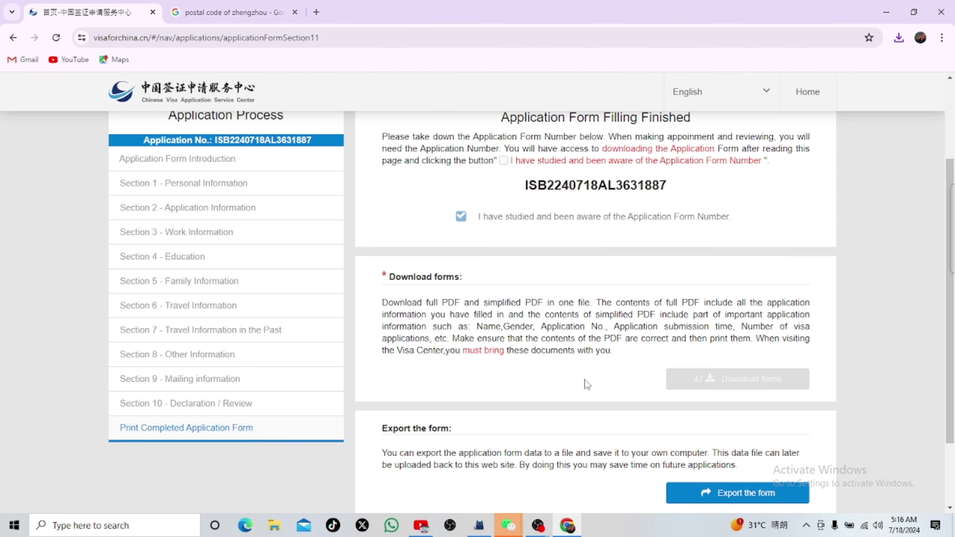
scroll(670, 456, "down", 2)
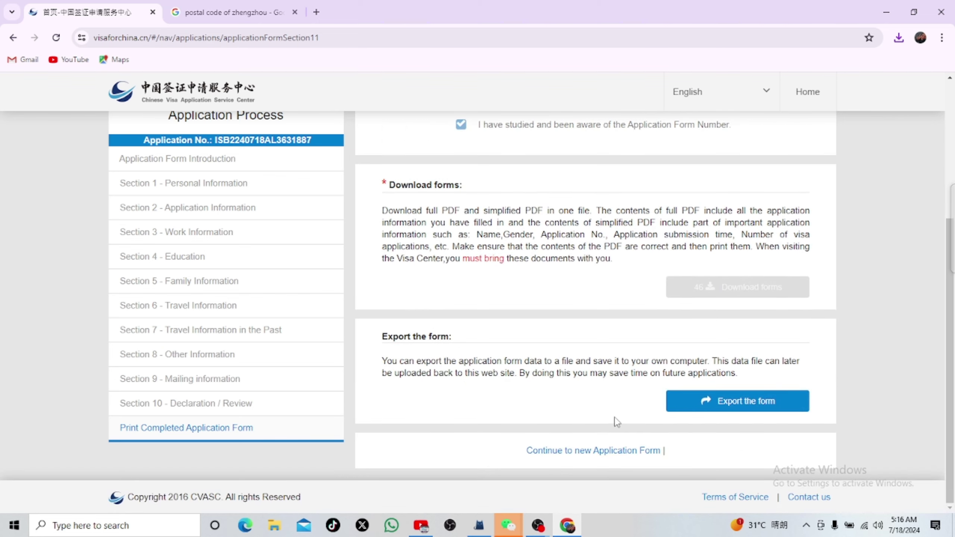
scroll(719, 233, "up", 3)
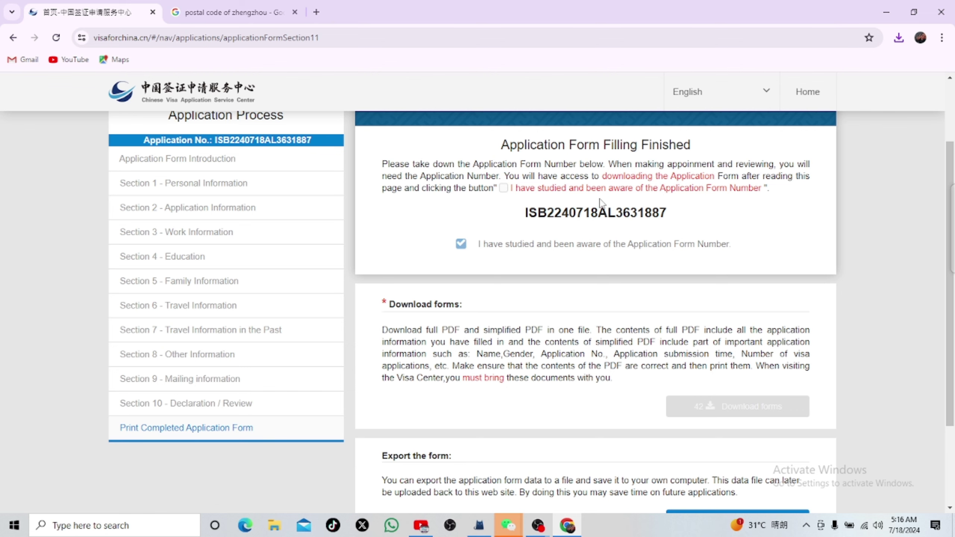
Step: Reopen Section 10 Declaration / Review and look over the submitted family and travel tables
left_click(538, 185)
scroll(558, 282, "down", 12)
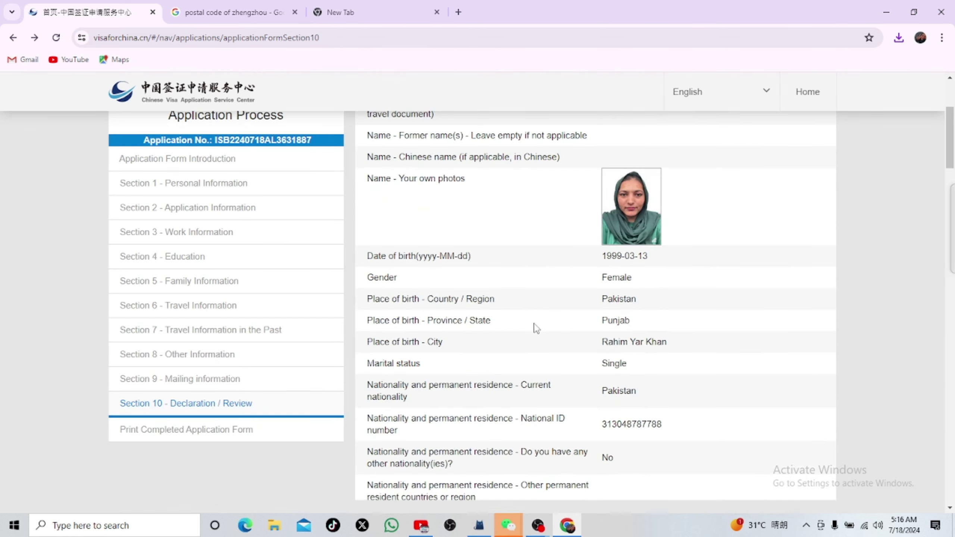
scroll(571, 335, "down", 5)
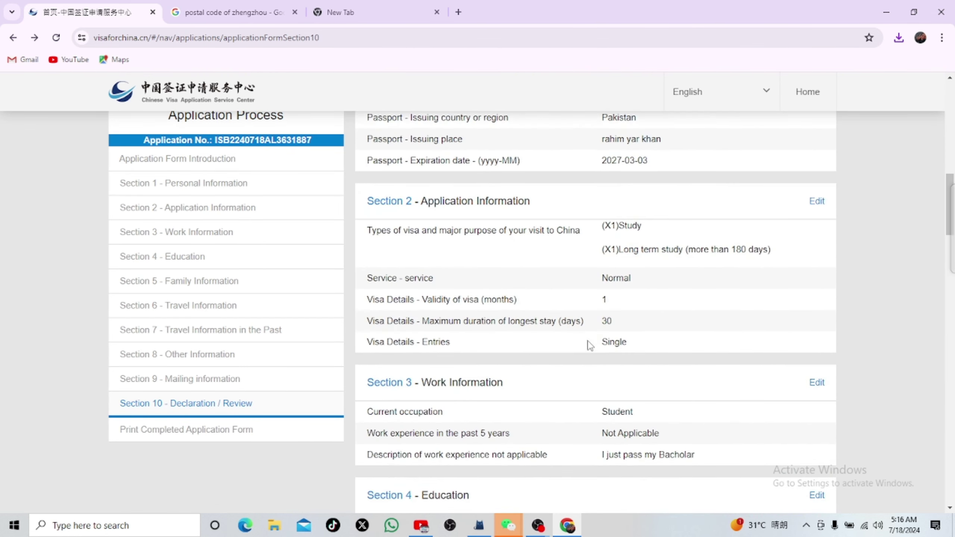
scroll(582, 334, "up", 5)
scroll(580, 335, "down", 5)
scroll(575, 332, "down", 6)
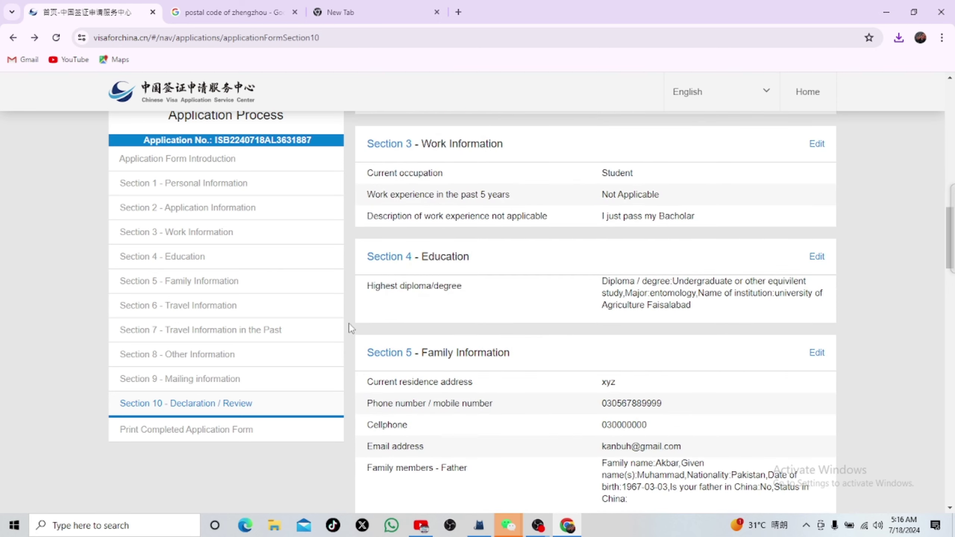
scroll(564, 309, "down", 8)
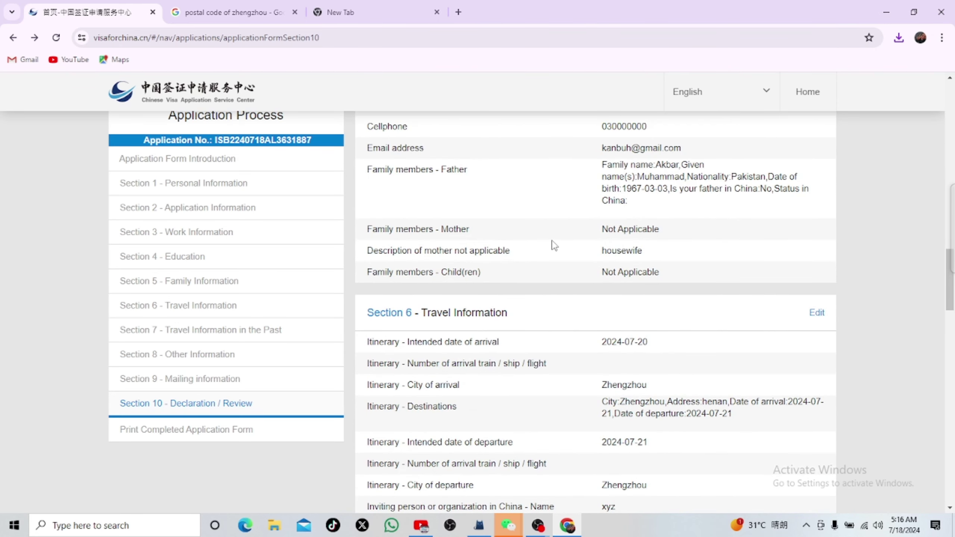